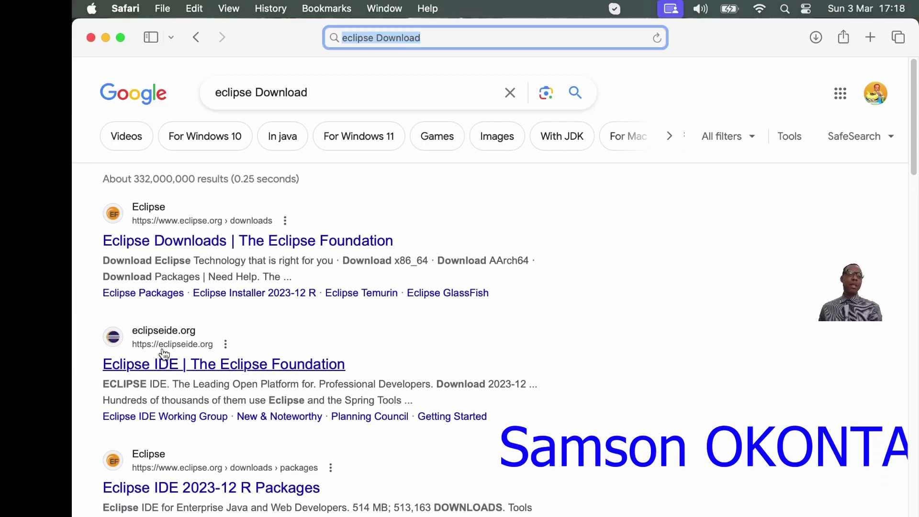
Step: Open the Eclipse Installer 2023-12 R download page from the Eclipse IDE website and accept its cookies
{"action": "left_click", "coordinate": [170, 368]}
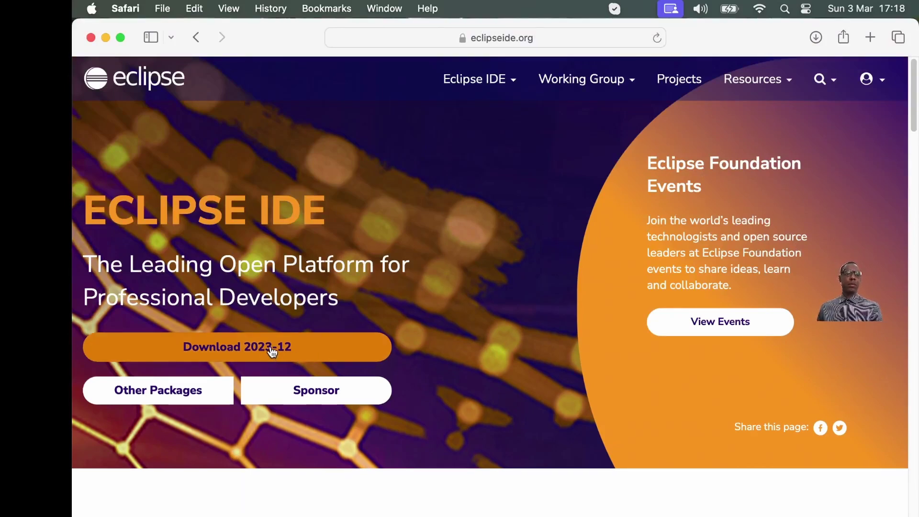
{"action": "left_click", "coordinate": [242, 353]}
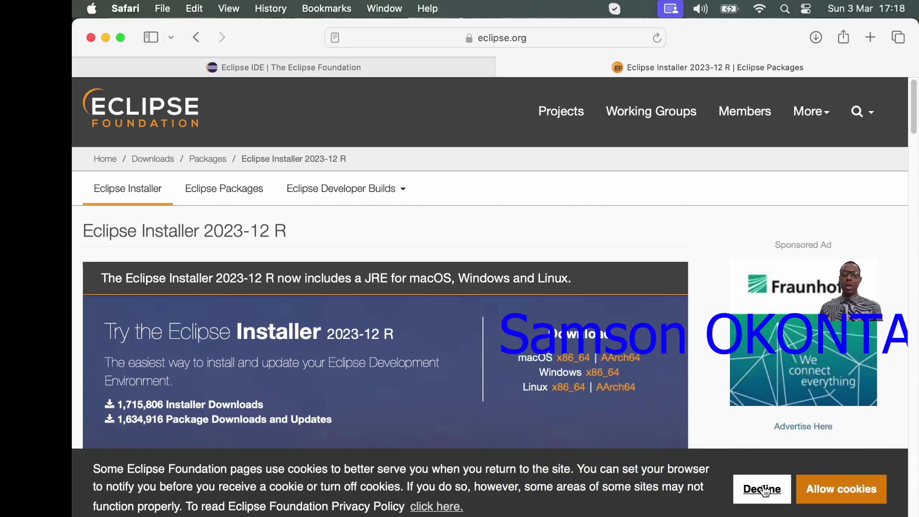
{"action": "left_click", "coordinate": [841, 489]}
{"action": "scroll", "coordinate": [555, 372], "scroll_direction": "down", "scroll_amount": 3}
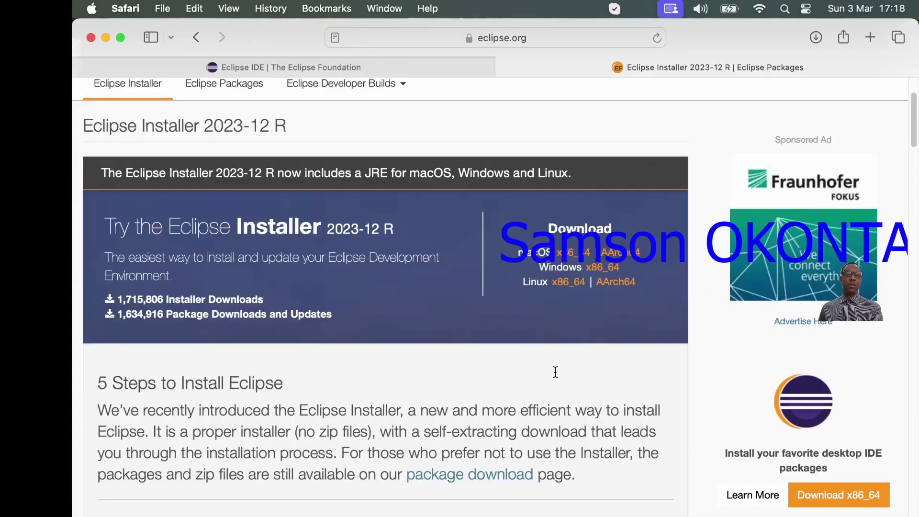
{"action": "scroll", "coordinate": [555, 373], "scroll_direction": "down", "scroll_amount": 15}
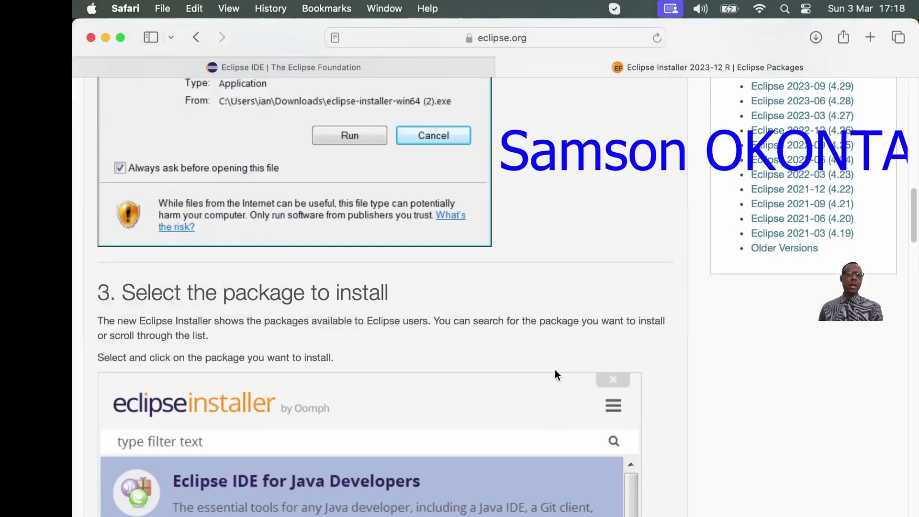
{"action": "scroll", "coordinate": [555, 371], "scroll_direction": "up", "scroll_amount": 10}
{"action": "scroll", "coordinate": [554, 369], "scroll_direction": "down", "scroll_amount": 15}
{"action": "scroll", "coordinate": [555, 365], "scroll_direction": "up", "scroll_amount": 20}
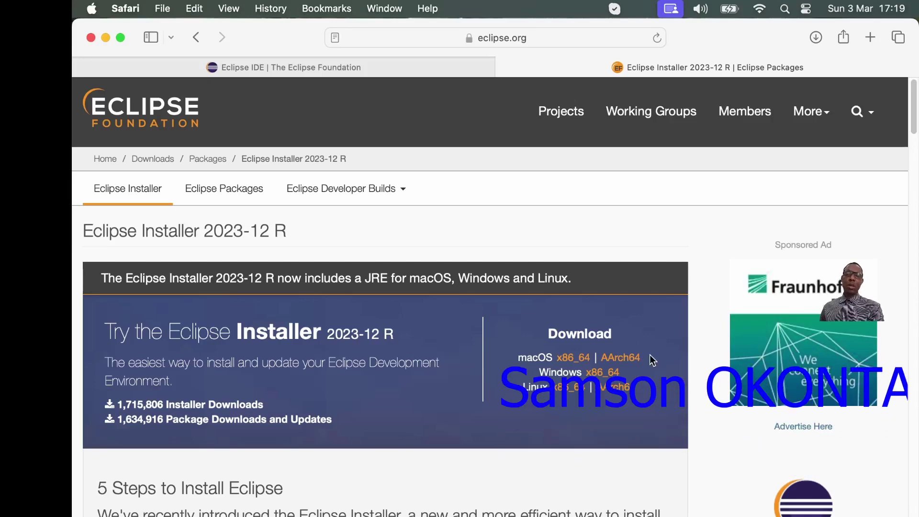
{"action": "left_click", "coordinate": [567, 359]}
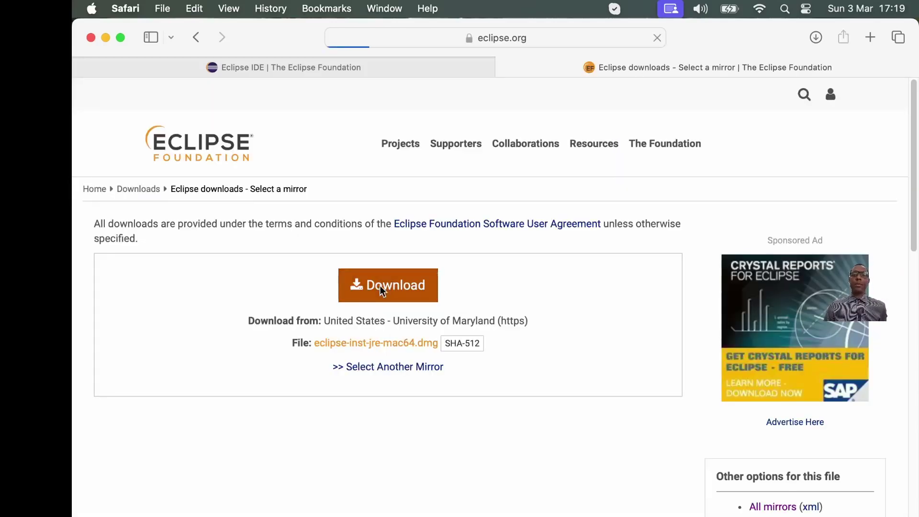
{"action": "left_click", "coordinate": [381, 285]}
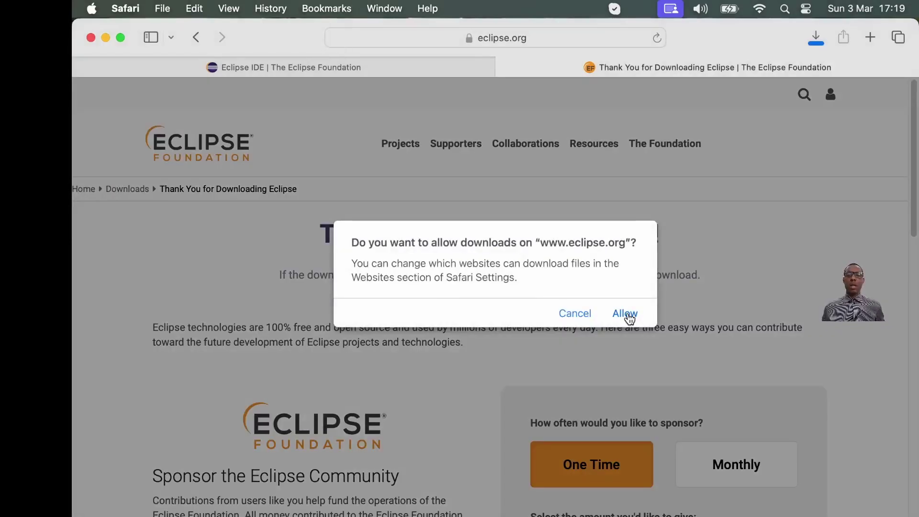
{"action": "left_click", "coordinate": [626, 316]}
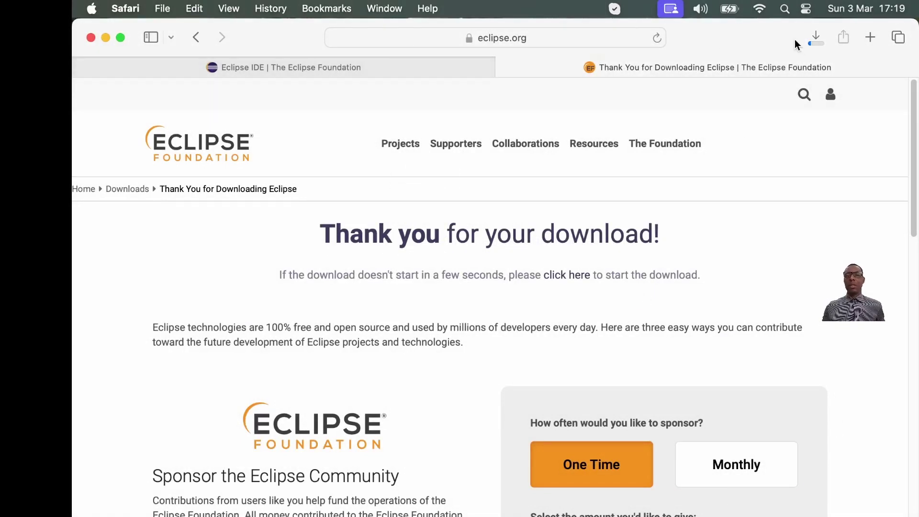
Step: Open the downloaded disk image eclipse-inst-jre-mac64.dmg
{"action": "left_click", "coordinate": [812, 38]}
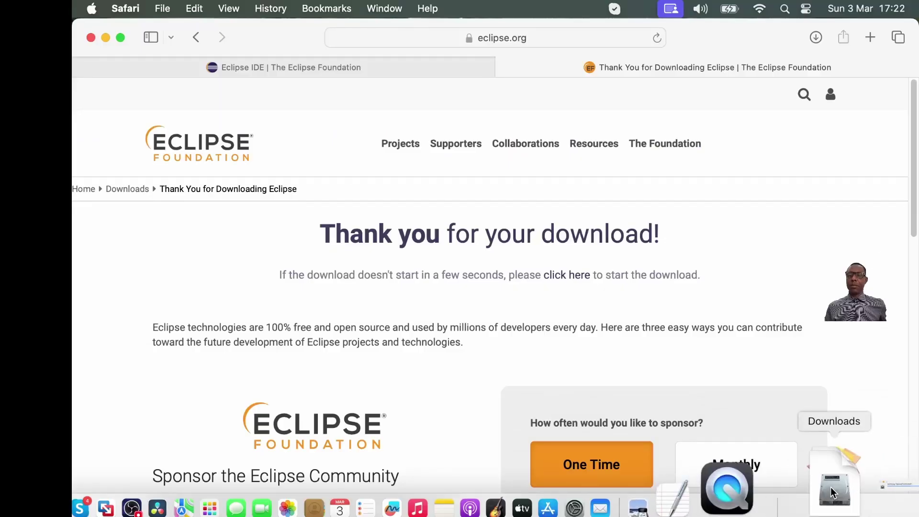
{"action": "left_click", "coordinate": [831, 486]}
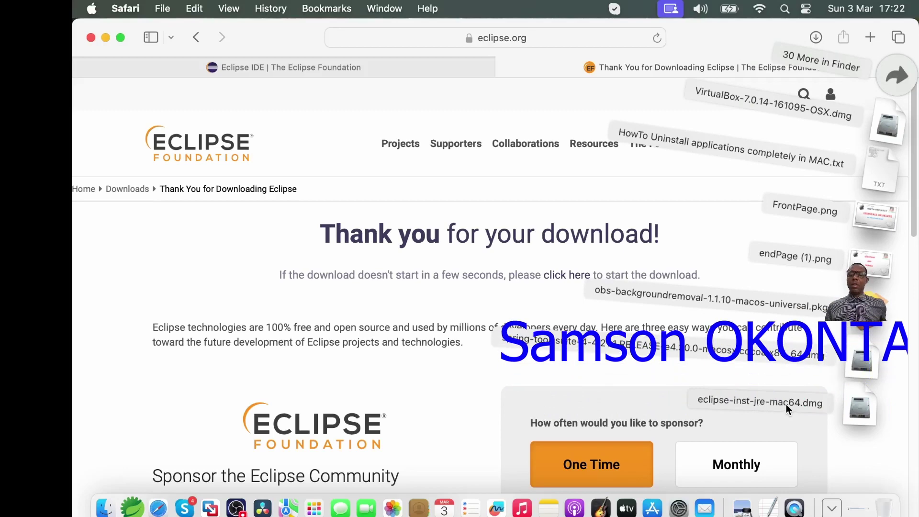
{"action": "left_click", "coordinate": [863, 411]}
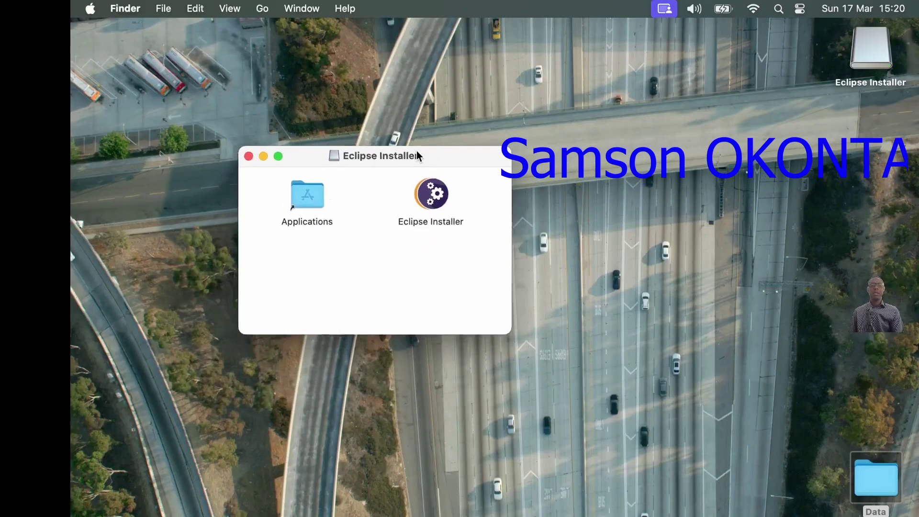
Step: Launch Eclipse Installer from the mounted disk image and approve opening the internet-downloaded app
{"action": "left_click_drag", "start_coordinate": [417, 151], "coordinate": [460, 95]}
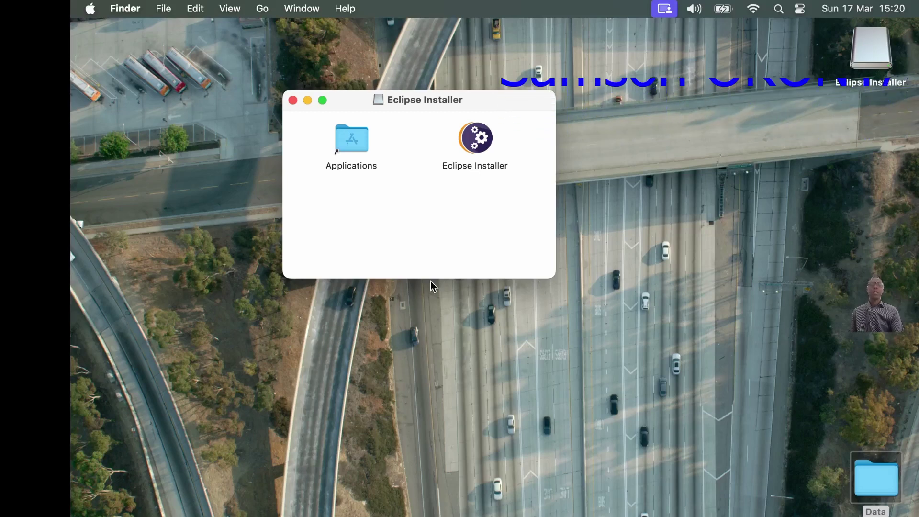
{"action": "mouse_move", "coordinate": [479, 155]}
{"action": "left_mouse_down"}
{"action": "mouse_move", "coordinate": [369, 144]}
{"action": "mouse_move", "coordinate": [481, 139]}
{"action": "left_mouse_up"}
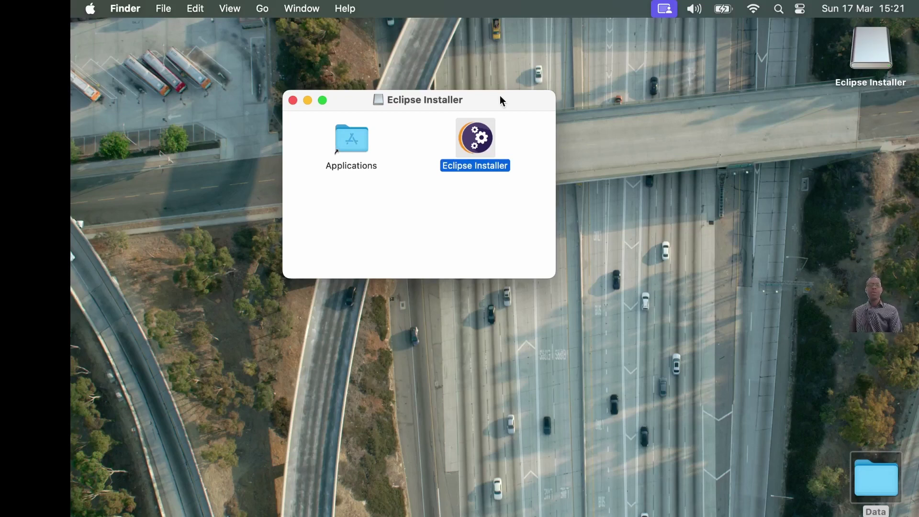
{"action": "double_click", "coordinate": [480, 144]}
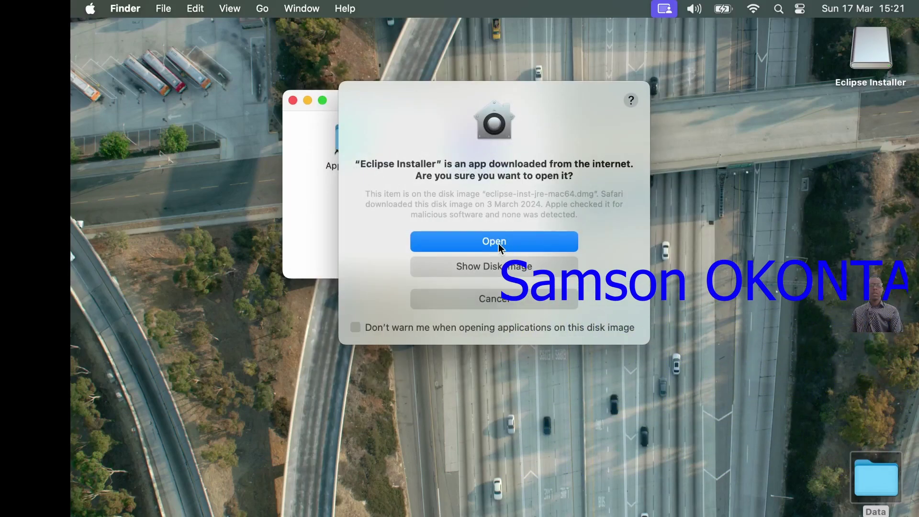
{"action": "left_click", "coordinate": [498, 243]}
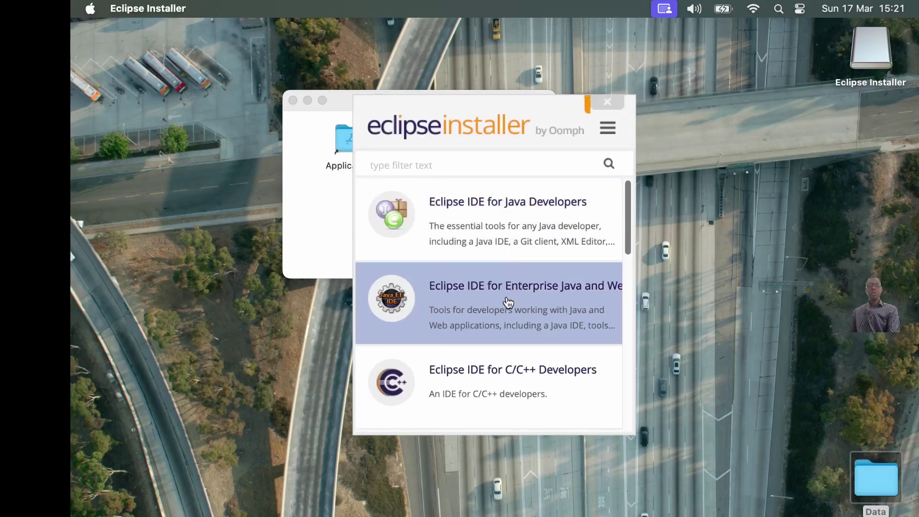
Step: Install Eclipse IDE for Enterprise Java and Web Developers with JRE 21.0.2 as the Java VM, and launch it
{"action": "left_click", "coordinate": [467, 294]}
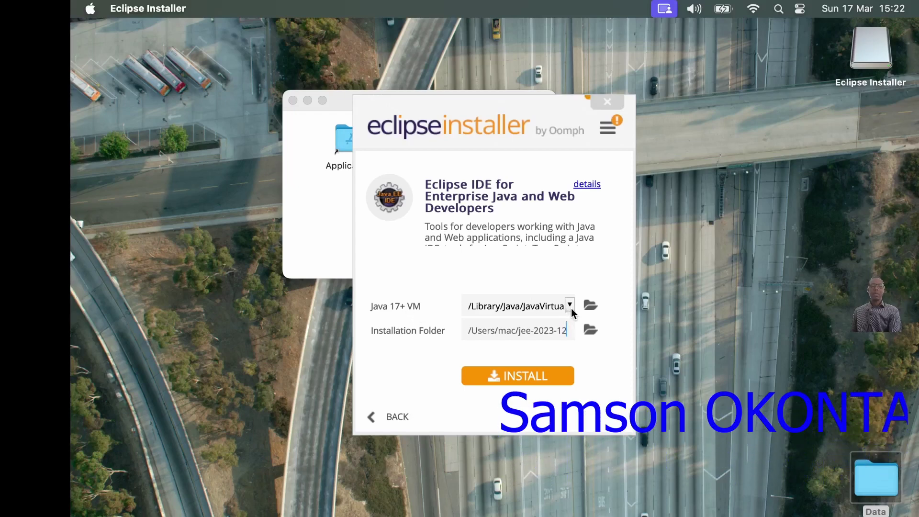
{"action": "left_click", "coordinate": [491, 306]}
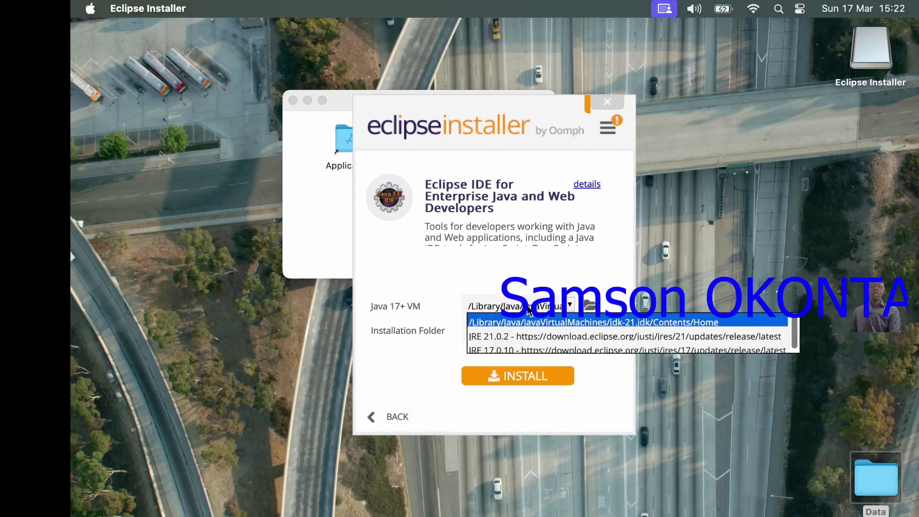
{"action": "left_click", "coordinate": [527, 337]}
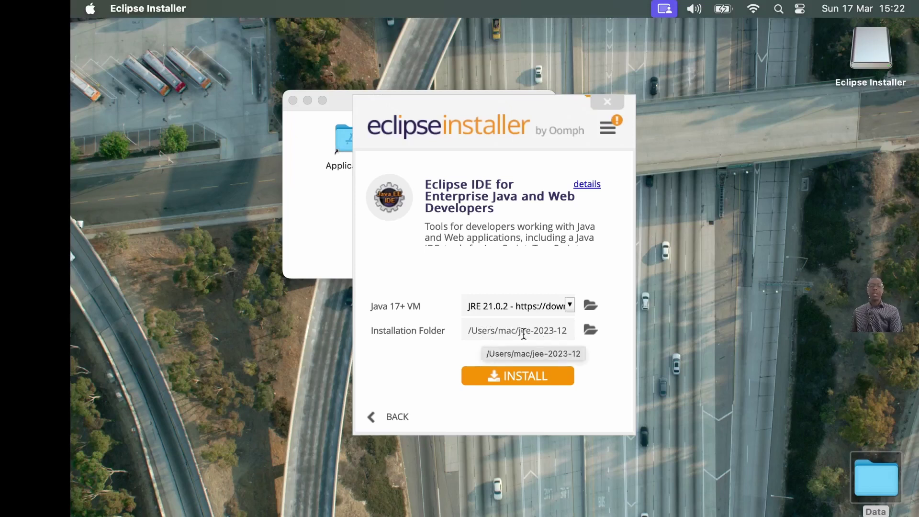
{"action": "left_click", "coordinate": [522, 382]}
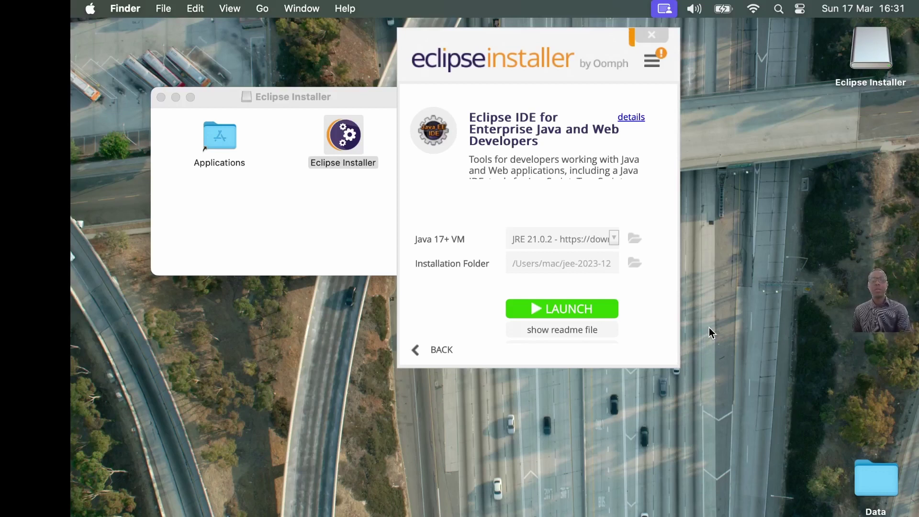
{"action": "left_click", "coordinate": [585, 314]}
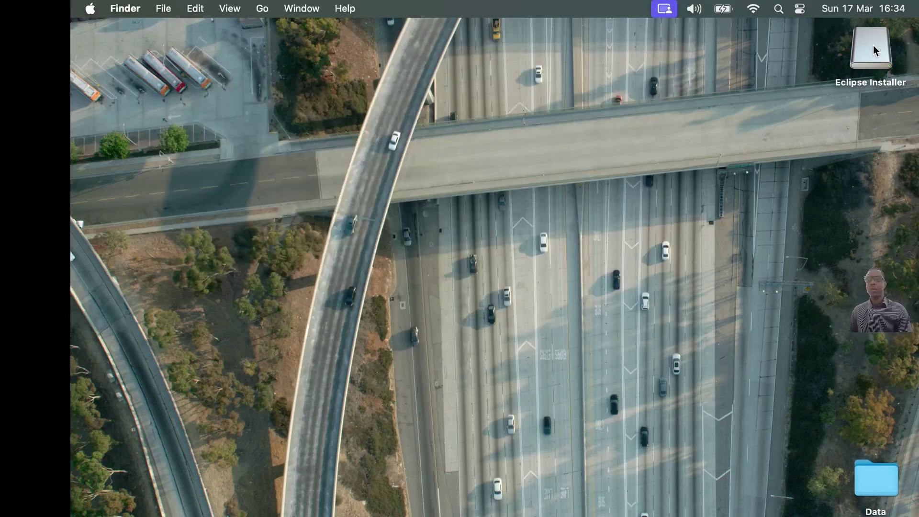
Step: Eject the Eclipse Installer disk image from the desktop
{"action": "right_click", "coordinate": [873, 45]}
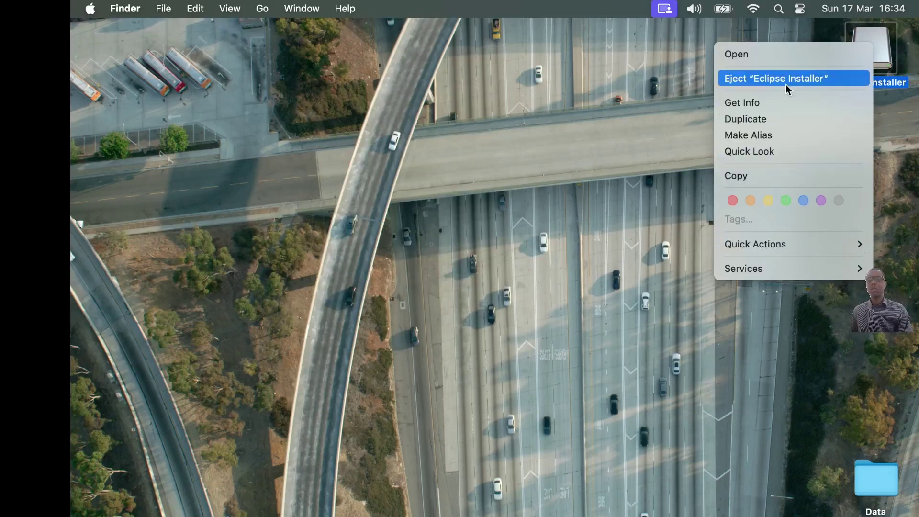
{"action": "left_click", "coordinate": [785, 80]}
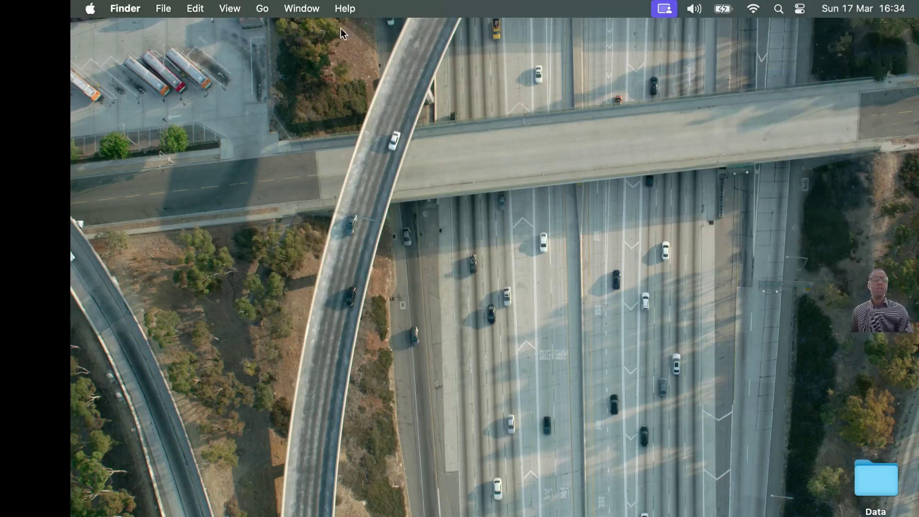
Step: Look through the Applications folder for Eclipse and close the folder window
{"action": "left_click", "coordinate": [266, 10]}
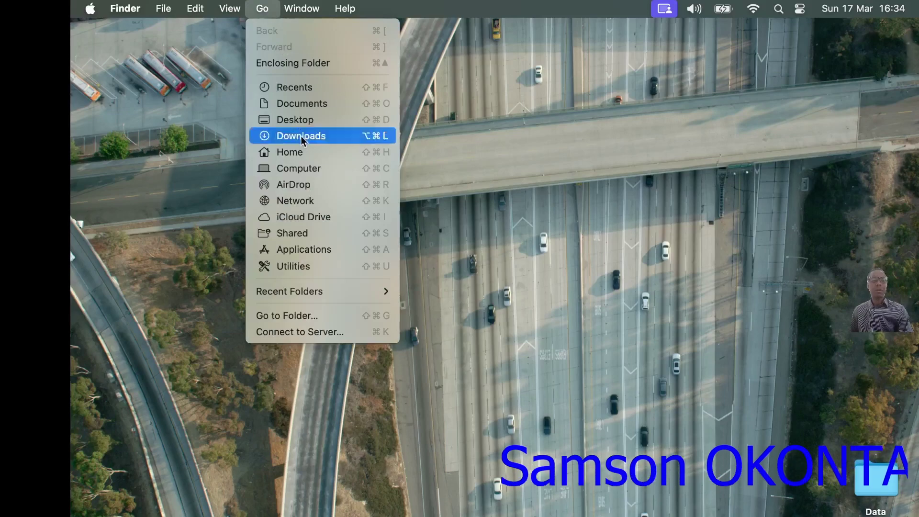
{"action": "left_click", "coordinate": [323, 249]}
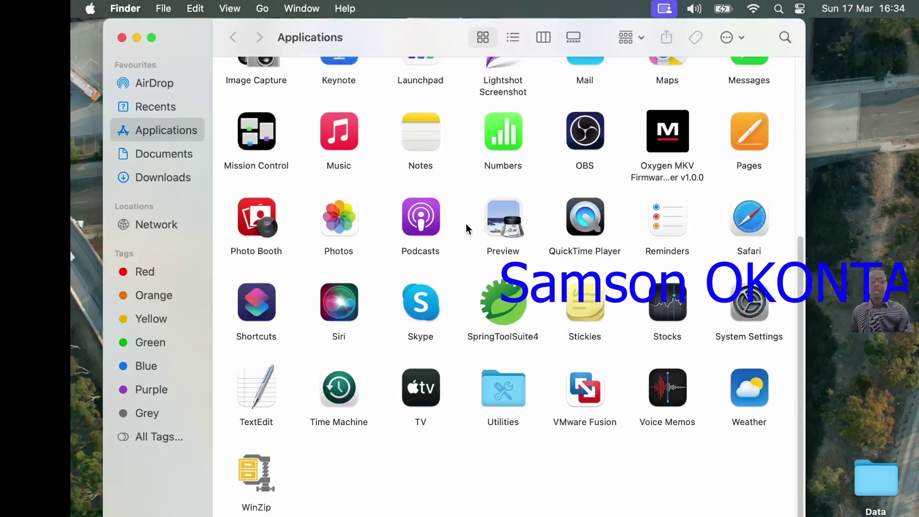
{"action": "scroll", "coordinate": [466, 223], "scroll_direction": "up", "scroll_amount": 10}
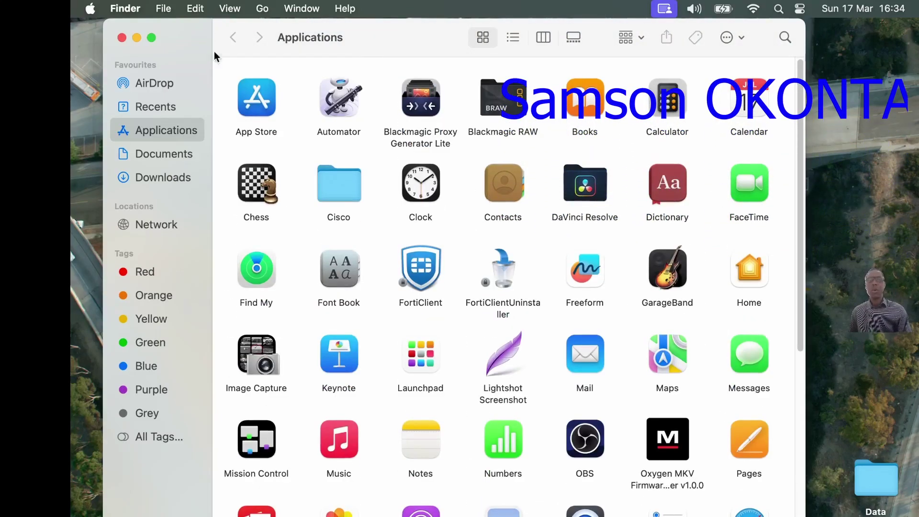
{"action": "left_click", "coordinate": [122, 38]}
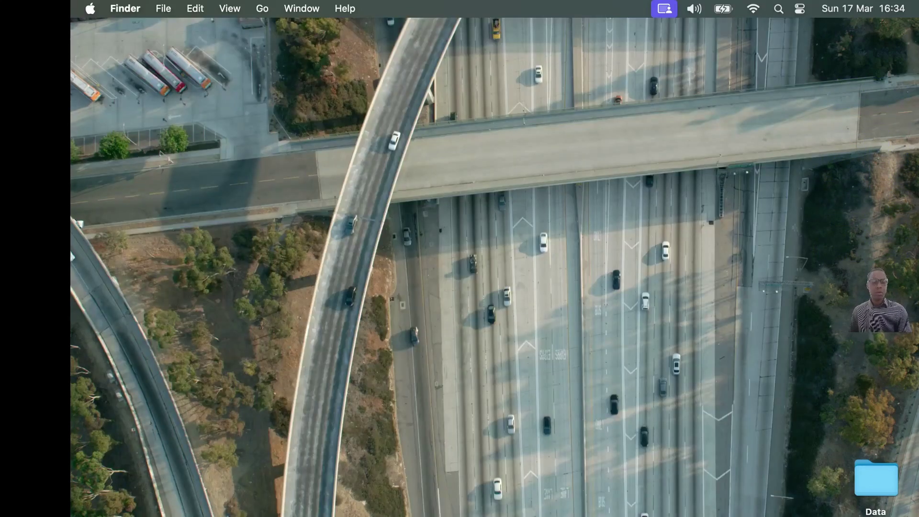
Step: Open the jee-2023-12 installation folder inside the mac user folder under Users on Macintosh HD
{"action": "mouse_move", "coordinate": [120, 507]}
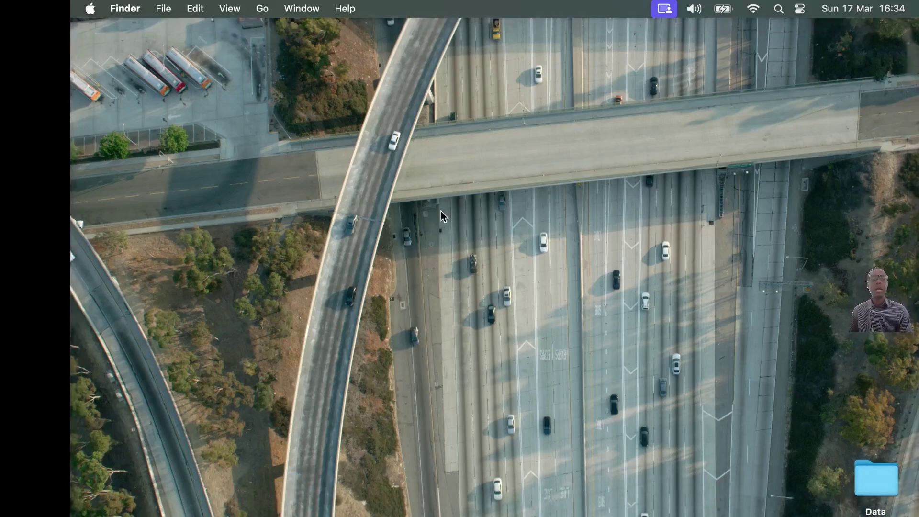
{"action": "left_click", "coordinate": [265, 9]}
{"action": "left_click", "coordinate": [314, 168]}
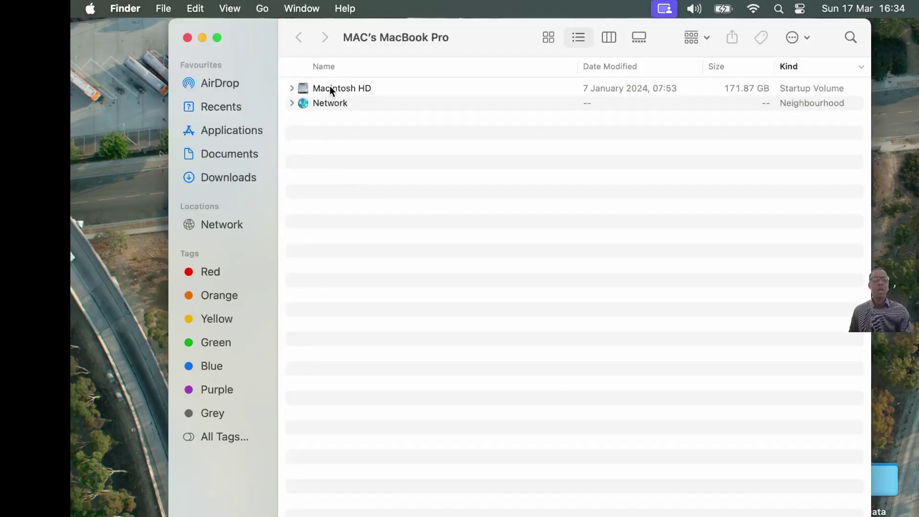
{"action": "double_click", "coordinate": [331, 88]}
{"action": "left_click", "coordinate": [335, 117]}
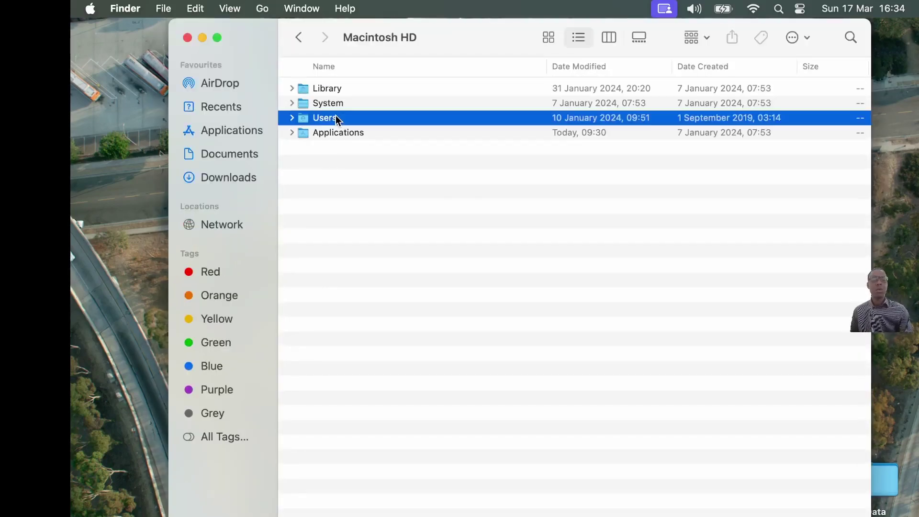
{"action": "double_click", "coordinate": [335, 117]}
{"action": "double_click", "coordinate": [325, 89]}
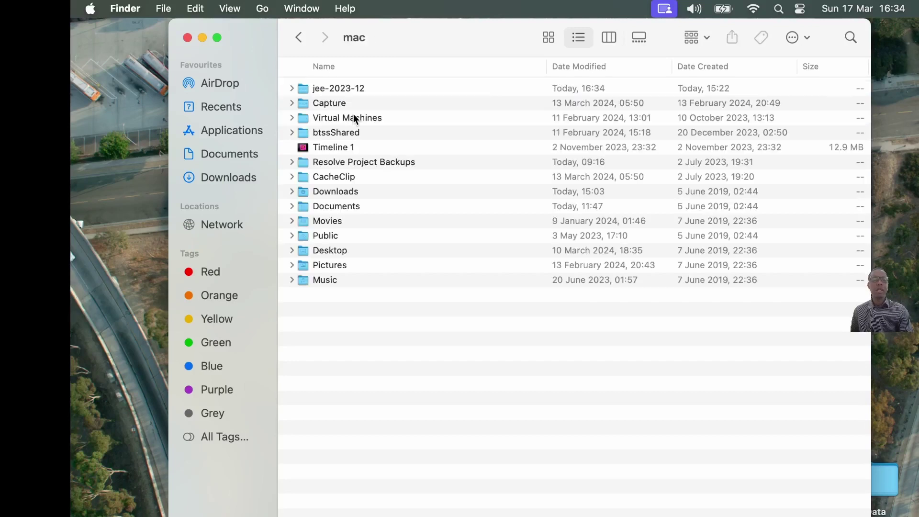
{"action": "double_click", "coordinate": [347, 90]}
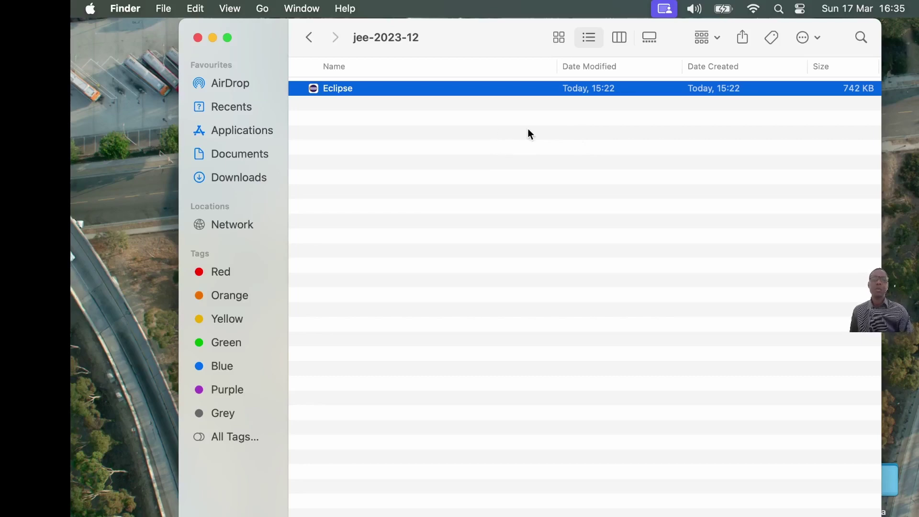
Step: Place the Eclipse app from jee-2023-12 in the Applications folder and add it to the Dock
{"action": "left_click_drag", "start_coordinate": [462, 36], "coordinate": [565, 38]}
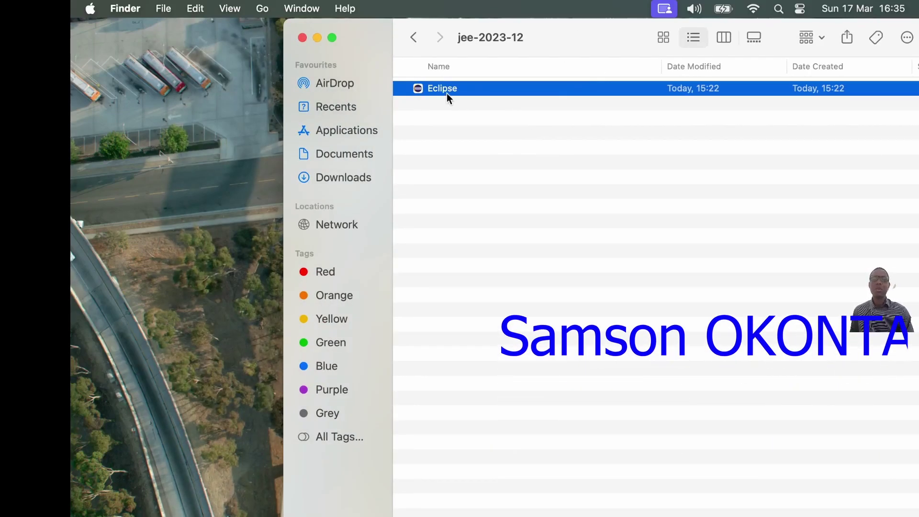
{"action": "left_click_drag", "start_coordinate": [444, 89], "coordinate": [581, 406]}
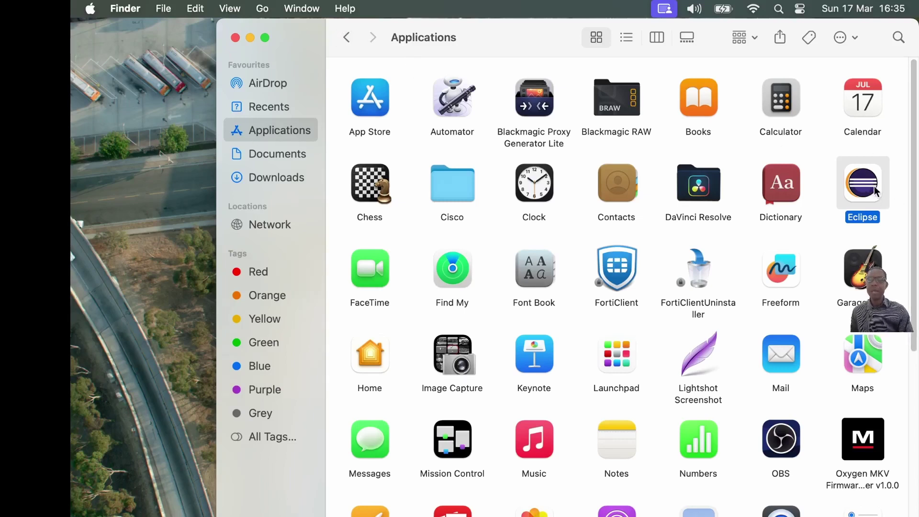
{"action": "left_click_drag", "start_coordinate": [870, 189], "coordinate": [476, 516]}
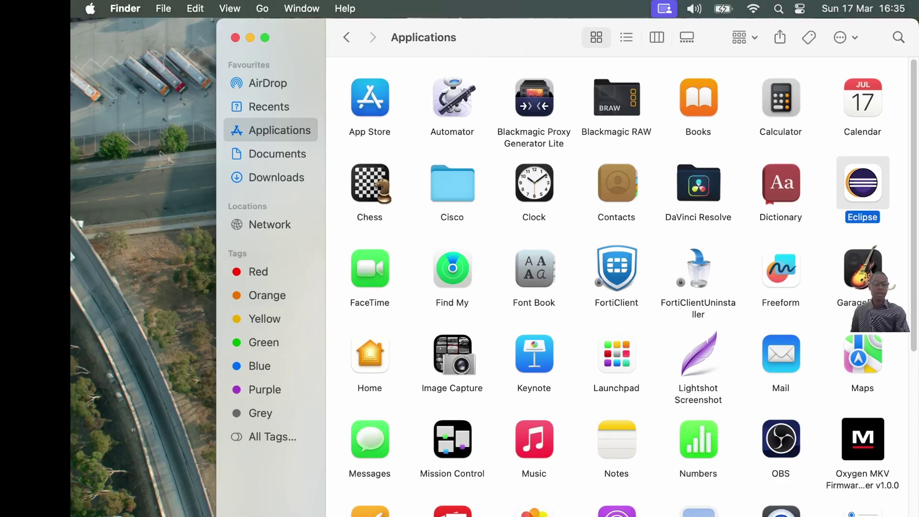
{"action": "mouse_move", "coordinate": [319, 515]}
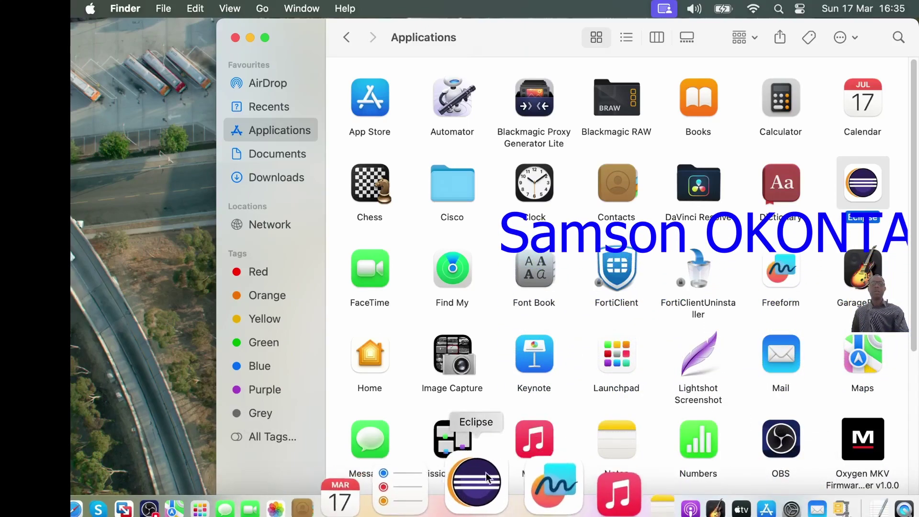
Step: Close the open folder window, reopen the Applications folder, launch Eclipse from it, and close the folder
{"action": "left_click", "coordinate": [235, 38]}
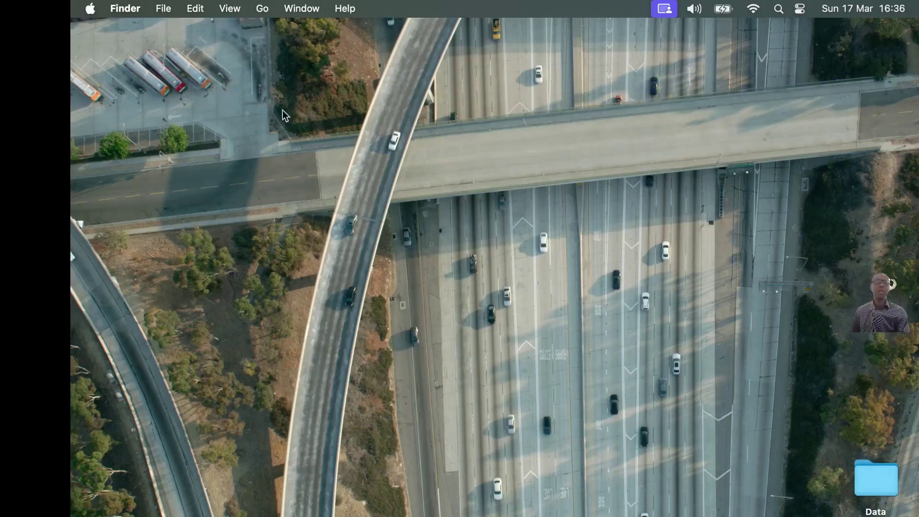
{"action": "left_click", "coordinate": [263, 9]}
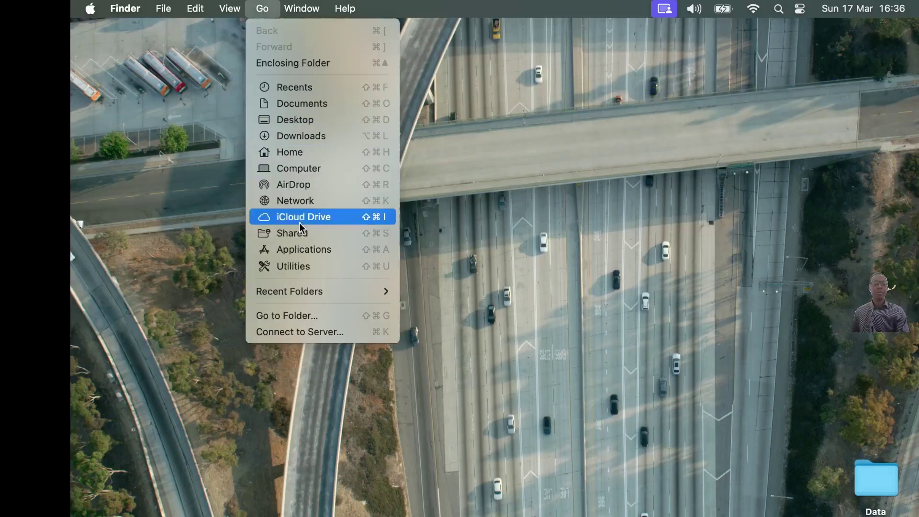
{"action": "left_click", "coordinate": [335, 251]}
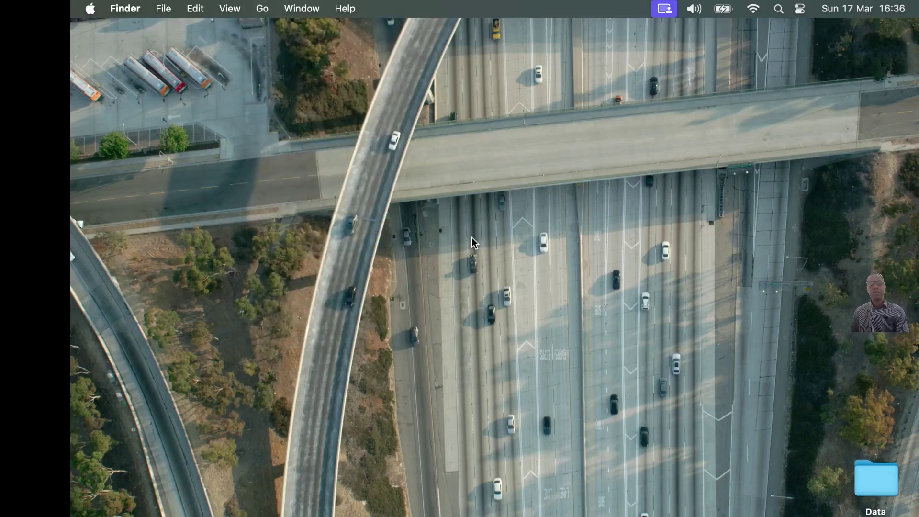
{"action": "scroll", "coordinate": [503, 246], "scroll_direction": "down", "scroll_amount": 5}
{"action": "scroll", "coordinate": [573, 239], "scroll_direction": "up", "scroll_amount": 2}
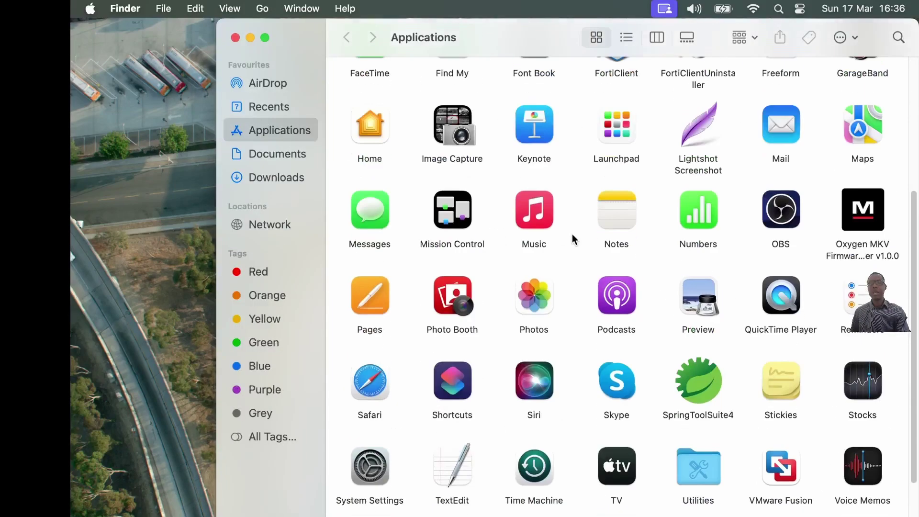
{"action": "scroll", "coordinate": [617, 229], "scroll_direction": "up", "scroll_amount": 3}
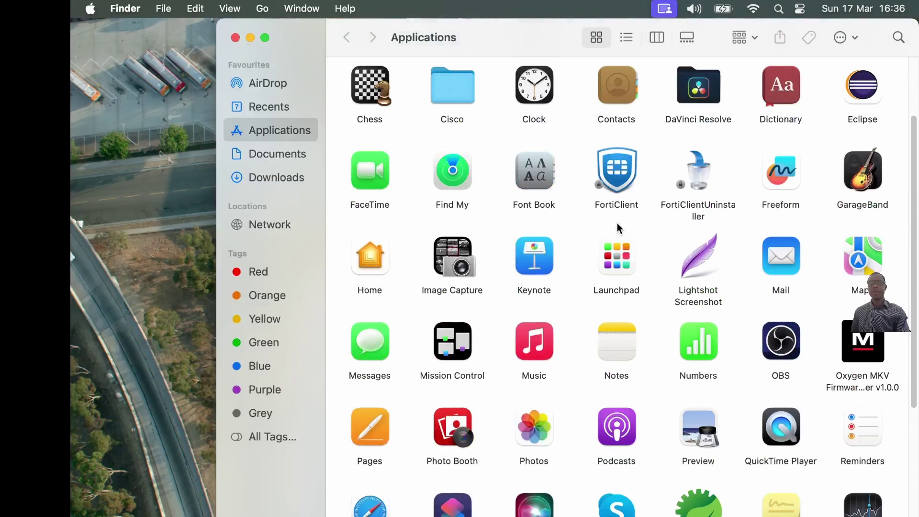
{"action": "left_click", "coordinate": [865, 97]}
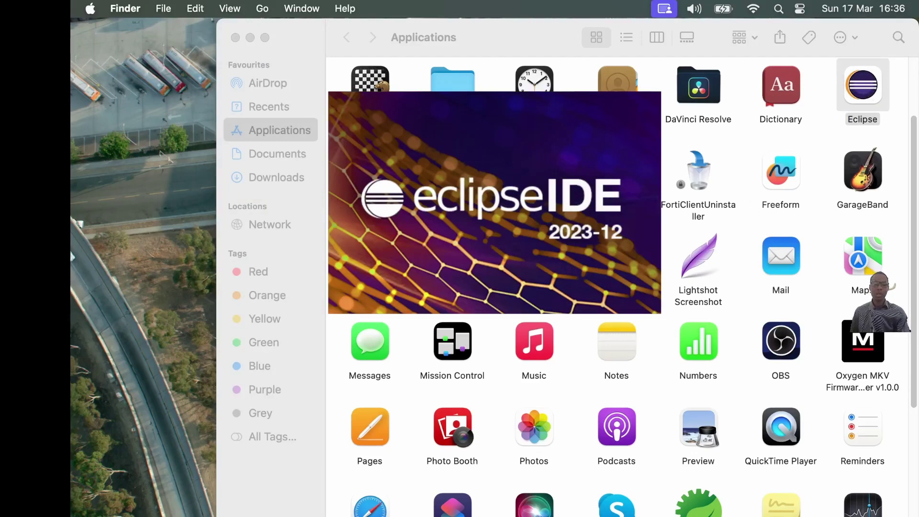
{"action": "mouse_move", "coordinate": [421, 510]}
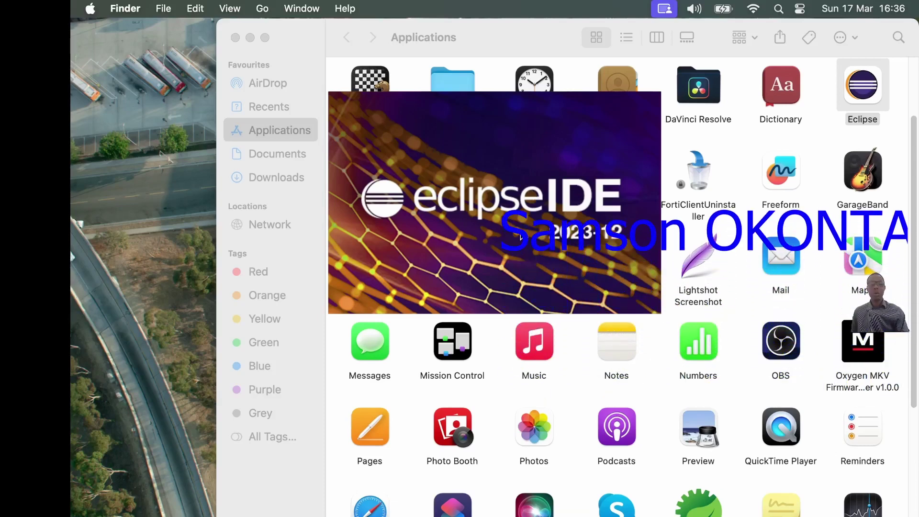
{"action": "left_click", "coordinate": [235, 38]}
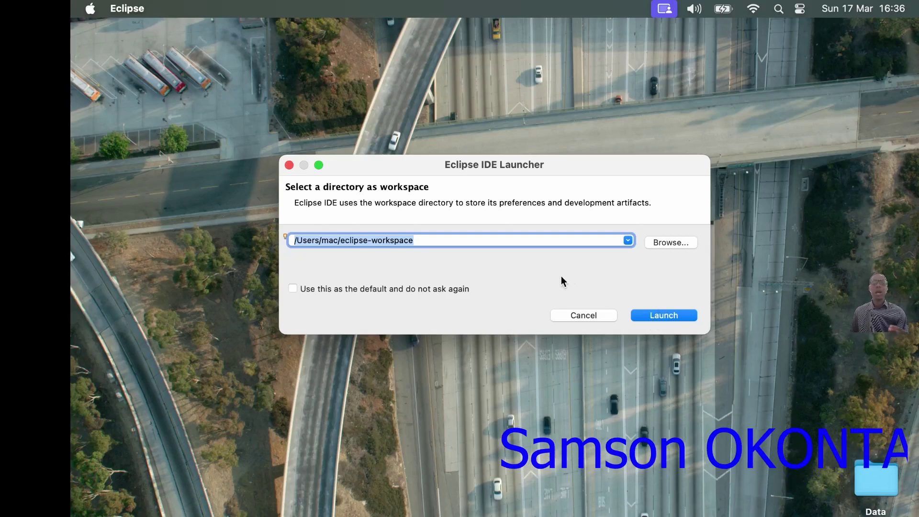
Step: Create an eclispeProjects folder in Documents and launch Eclipse with it as the default workspace without being asked again
{"action": "left_click", "coordinate": [669, 245]}
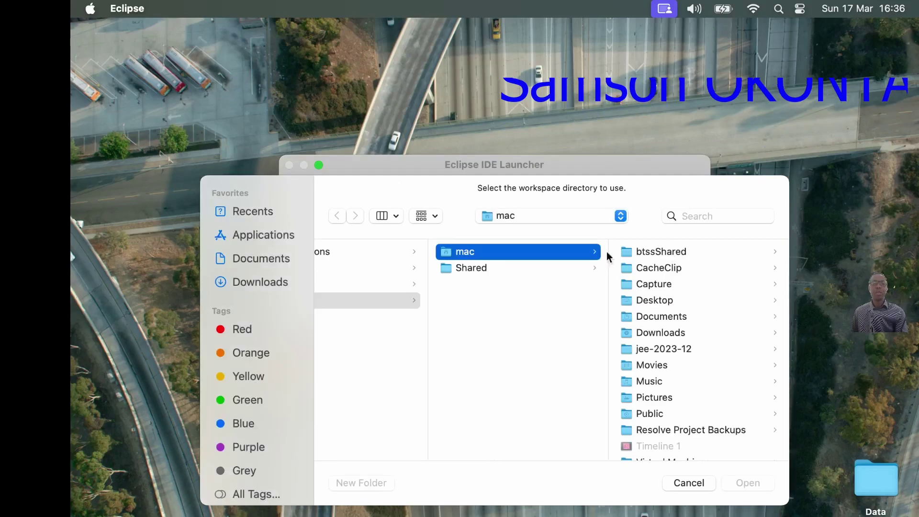
{"action": "left_click", "coordinate": [266, 260]}
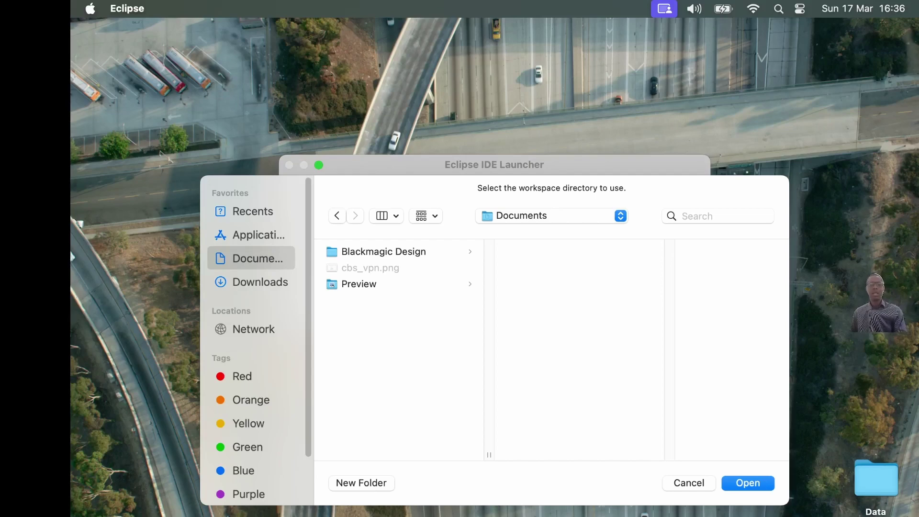
{"action": "left_click", "coordinate": [372, 486]}
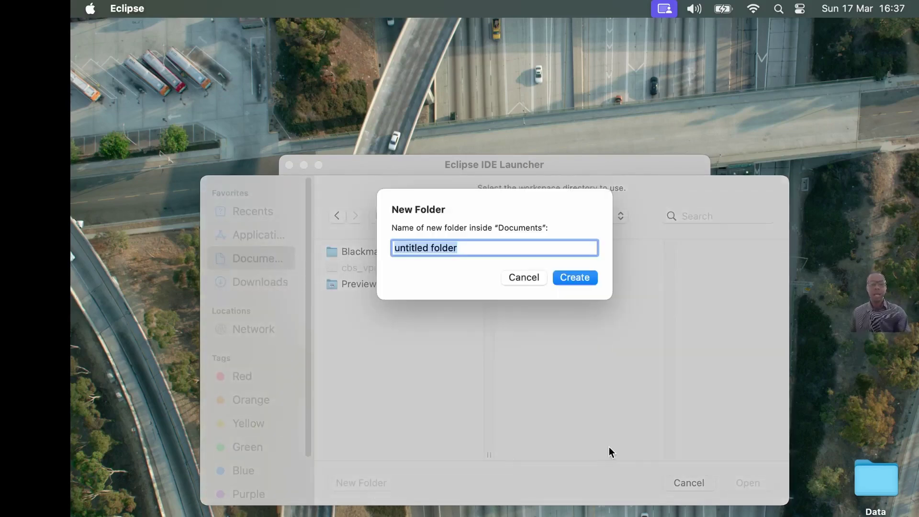
{"action": "type", "text": "eclispeProjects"}
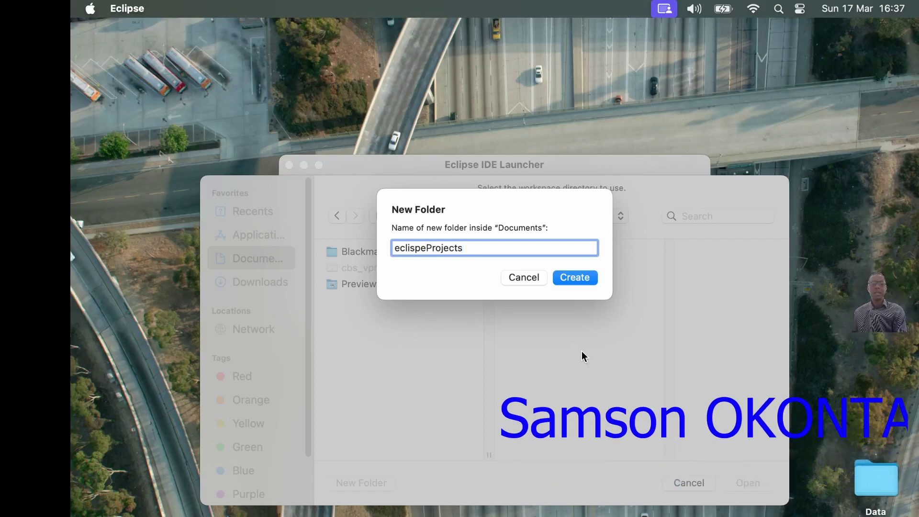
{"action": "left_click", "coordinate": [575, 277]}
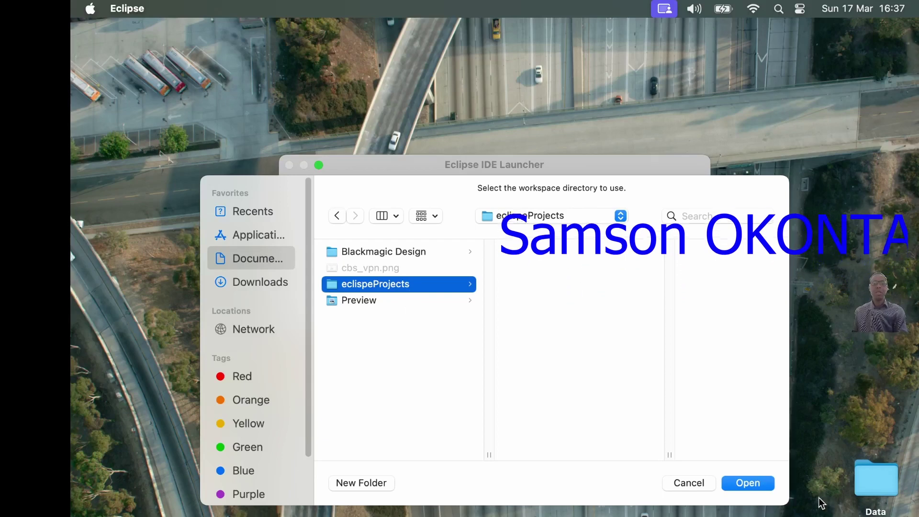
{"action": "left_click", "coordinate": [748, 485]}
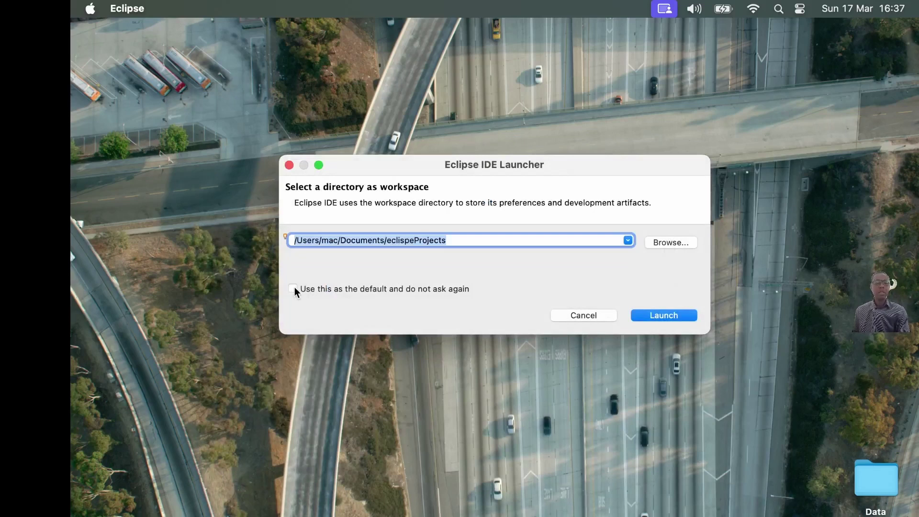
{"action": "left_click", "coordinate": [294, 287]}
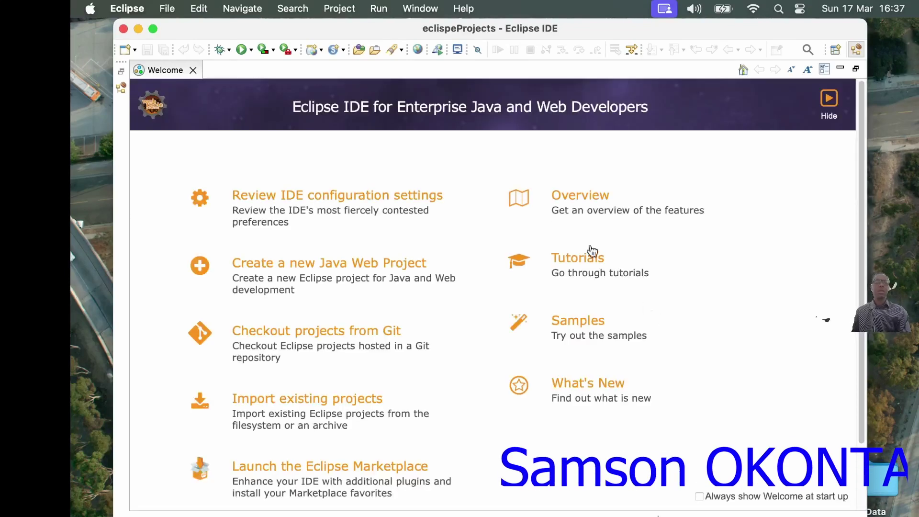
Step: Restore the Welcome page to a smaller view within the workbench and quit Eclipse
{"action": "left_click", "coordinate": [120, 72]}
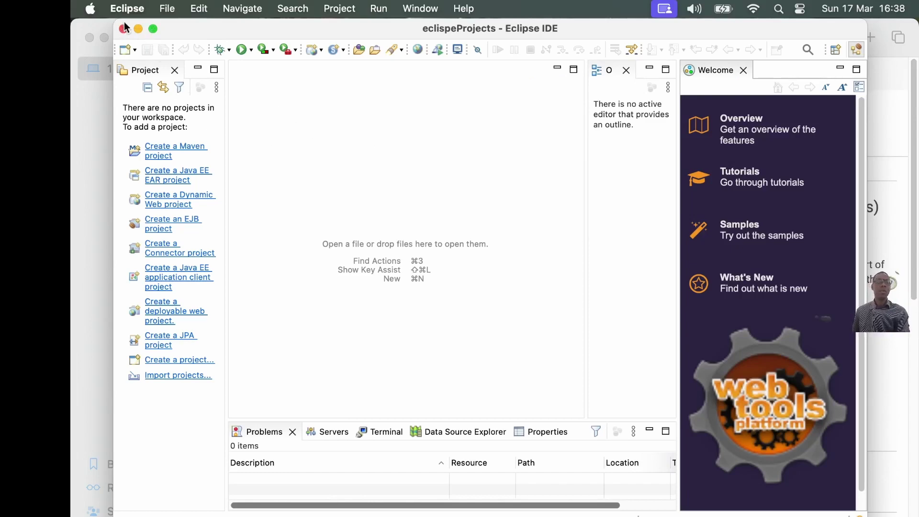
{"action": "key", "text": "super+q"}
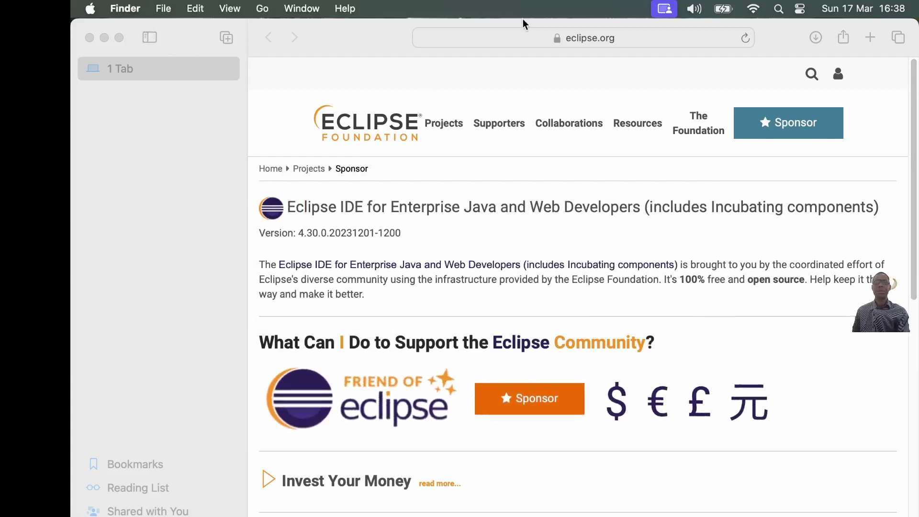
Step: Close the Safari window with the Eclipse Foundation page and launch Eclipse from the Dock
{"action": "left_click", "coordinate": [480, 39]}
{"action": "left_click", "coordinate": [91, 39]}
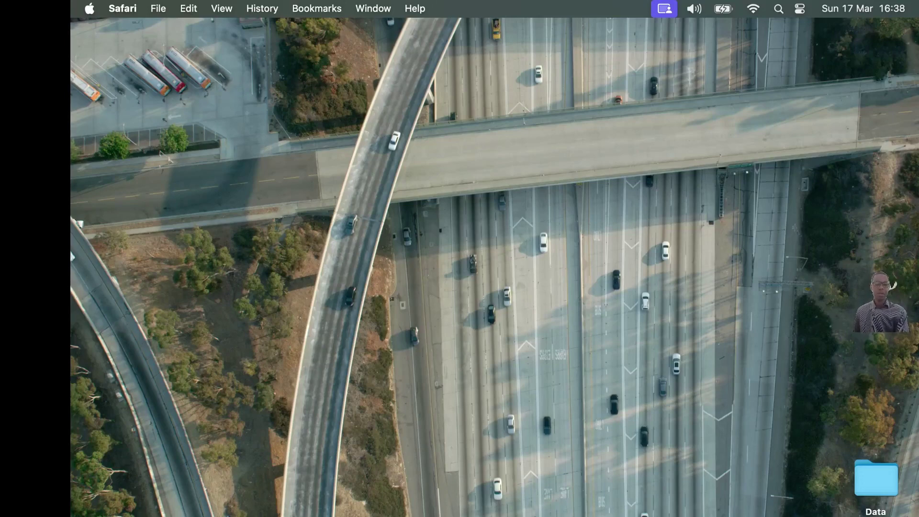
{"action": "mouse_move", "coordinate": [354, 515]}
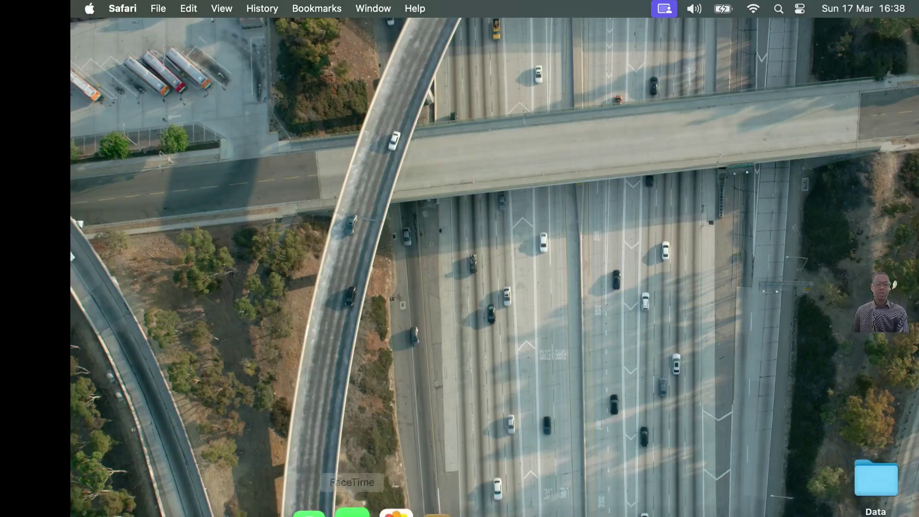
{"action": "left_click", "coordinate": [493, 481]}
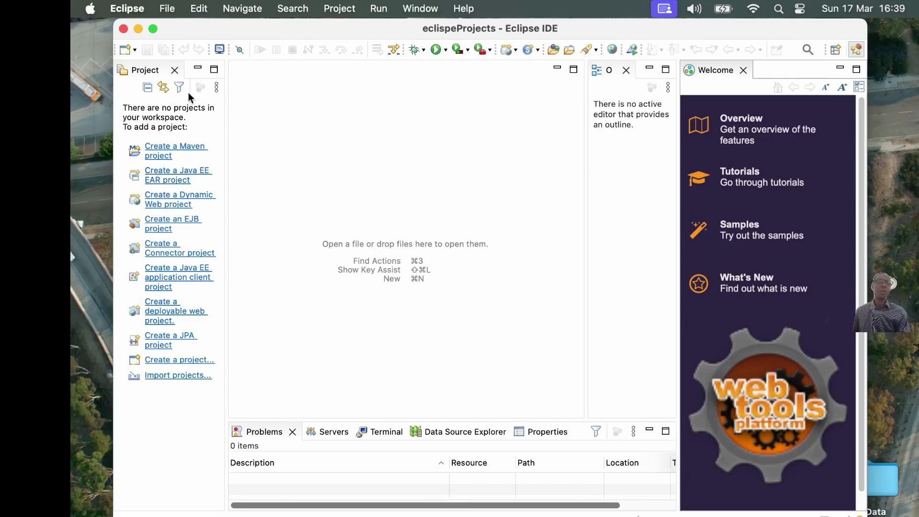
{"action": "left_click", "coordinate": [135, 50]}
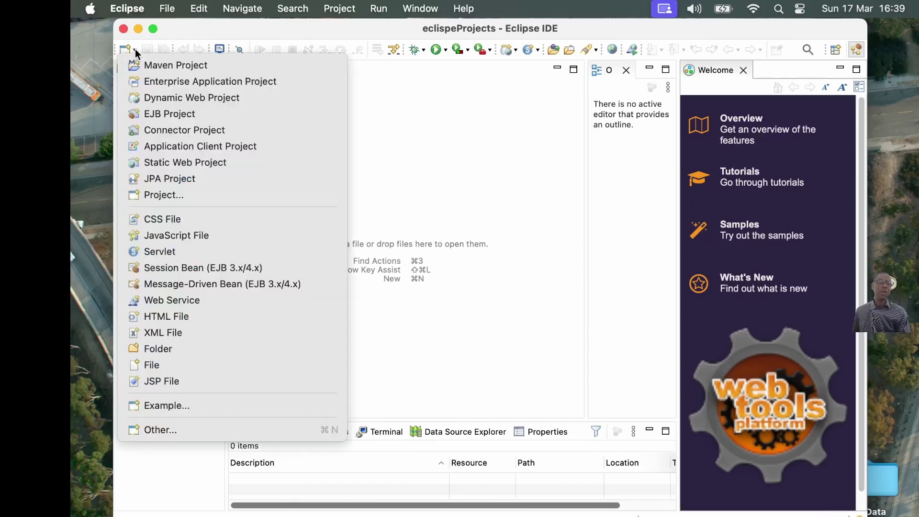
{"action": "left_click", "coordinate": [172, 9]}
{"action": "left_click", "coordinate": [168, 10]}
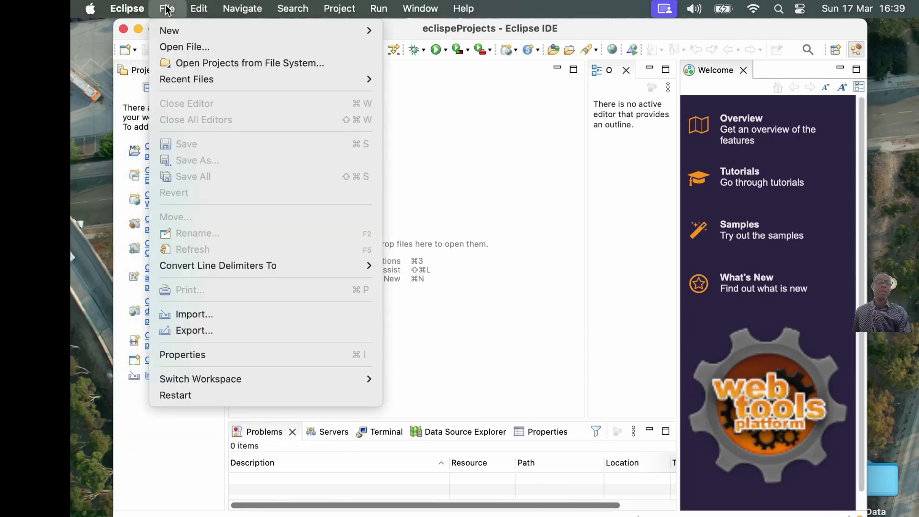
{"action": "left_click", "coordinate": [461, 152]}
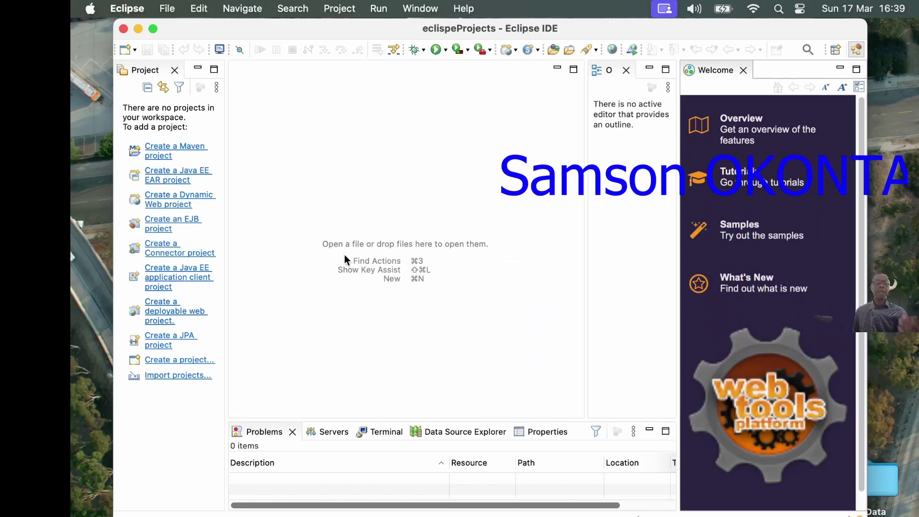
Step: Open the general New Project wizard for the eclispeProjects workspace
{"action": "left_click", "coordinate": [168, 9]}
{"action": "mouse_move", "coordinate": [180, 30]}
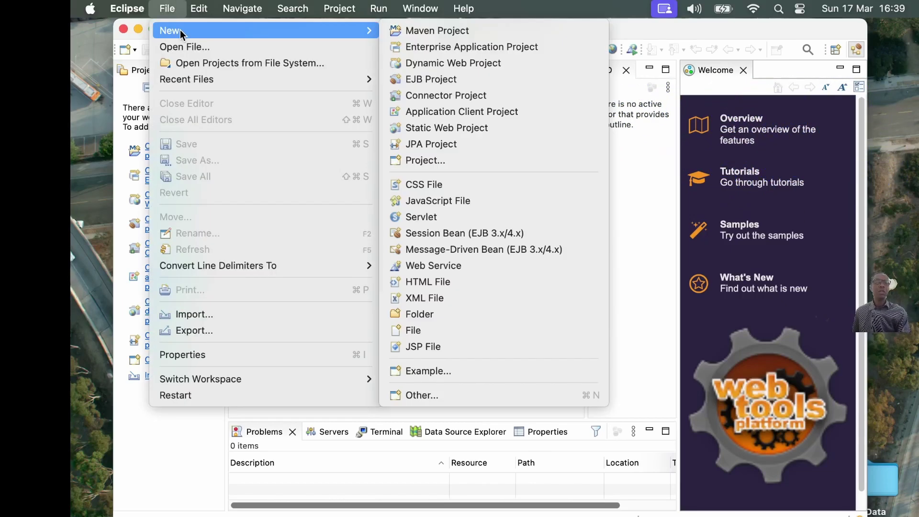
{"action": "left_click", "coordinate": [458, 161]}
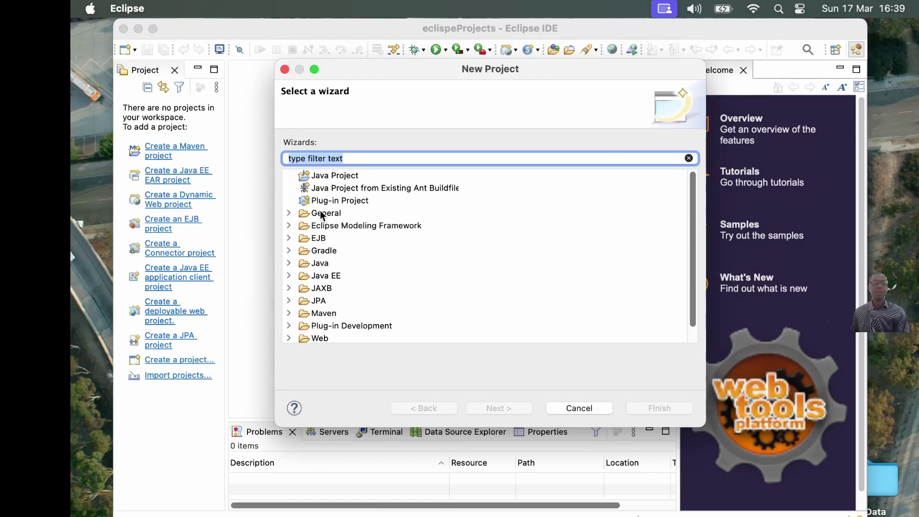
Step: Choose Java Project from the Java category as the wizard type and continue to its project settings
{"action": "scroll", "coordinate": [335, 215], "scroll_direction": "down", "scroll_amount": 1}
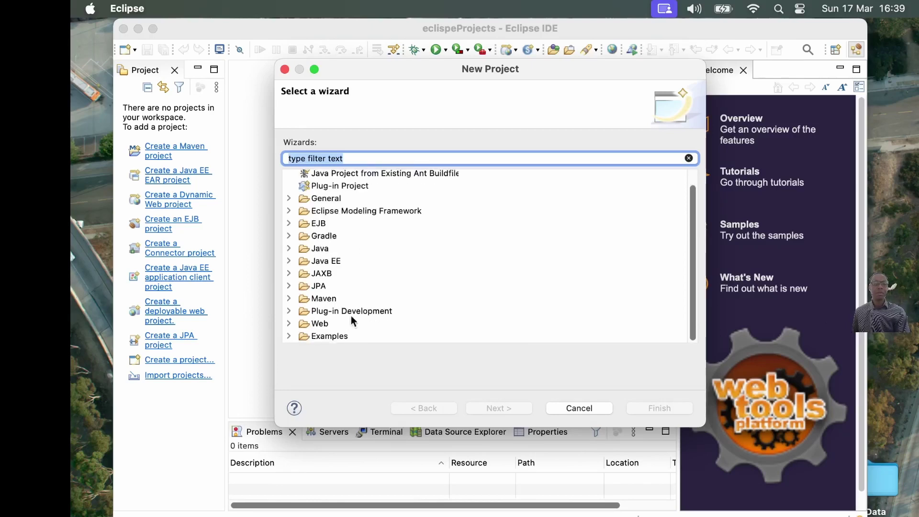
{"action": "scroll", "coordinate": [330, 233], "scroll_direction": "up", "scroll_amount": 1}
{"action": "scroll", "coordinate": [368, 223], "scroll_direction": "up", "scroll_amount": 1}
{"action": "left_click", "coordinate": [337, 265]}
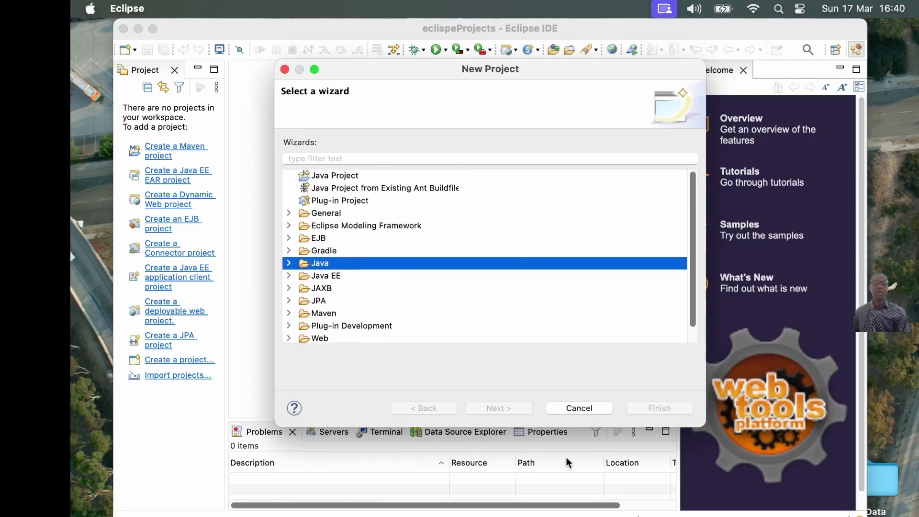
{"action": "left_click", "coordinate": [290, 263]}
{"action": "left_click", "coordinate": [352, 277]}
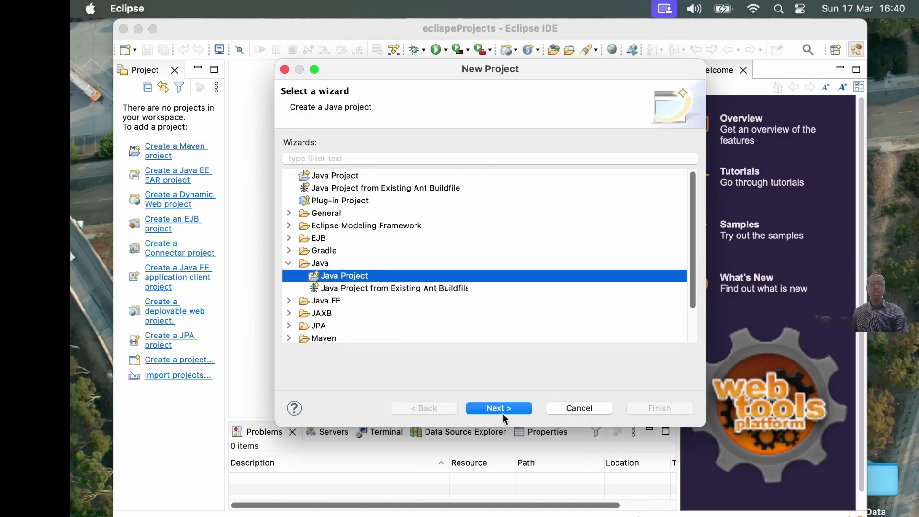
{"action": "left_click", "coordinate": [289, 213]}
{"action": "left_click", "coordinate": [290, 213]}
{"action": "left_click", "coordinate": [289, 213]}
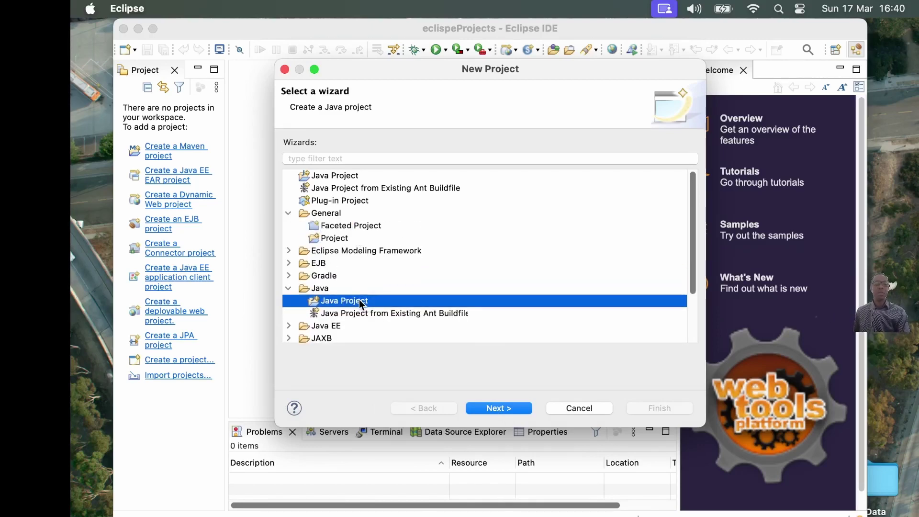
{"action": "left_click", "coordinate": [508, 408]}
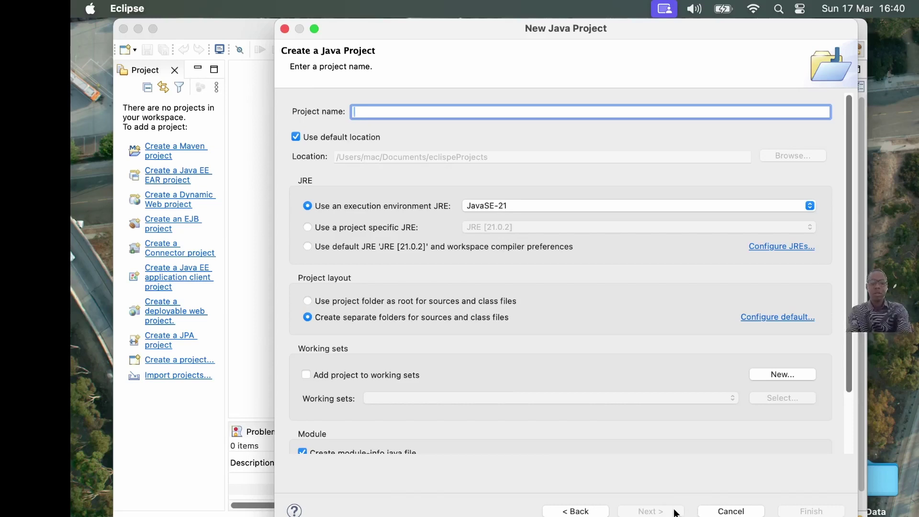
Step: Name the project tutorial, finish creating it with the default Java settings, and open the Java perspective
{"action": "type", "text": "tuto"}
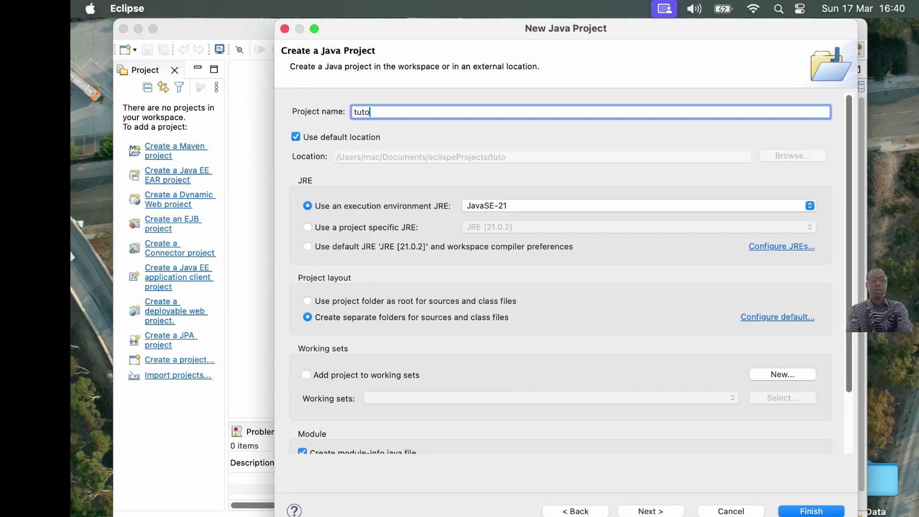
{"action": "type", "text": "rial"}
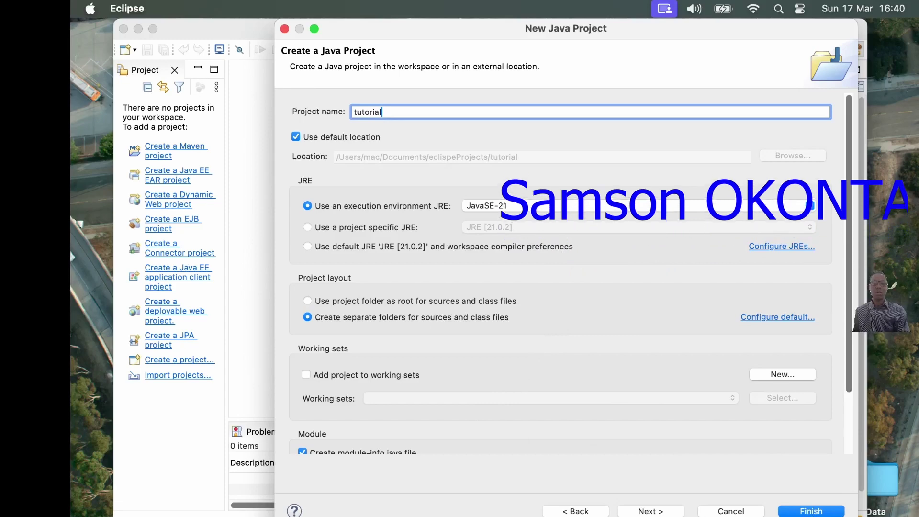
{"action": "left_click", "coordinate": [654, 512]}
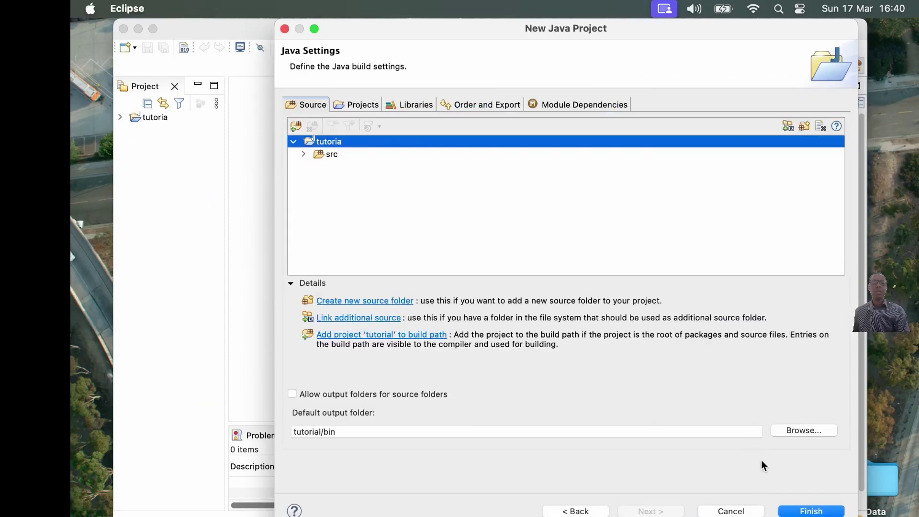
{"action": "left_click", "coordinate": [801, 513]}
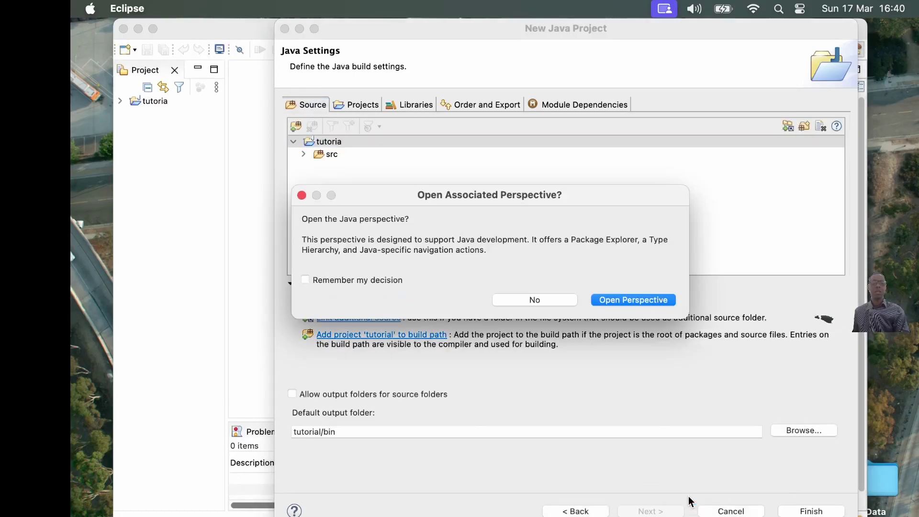
{"action": "left_click", "coordinate": [623, 301]}
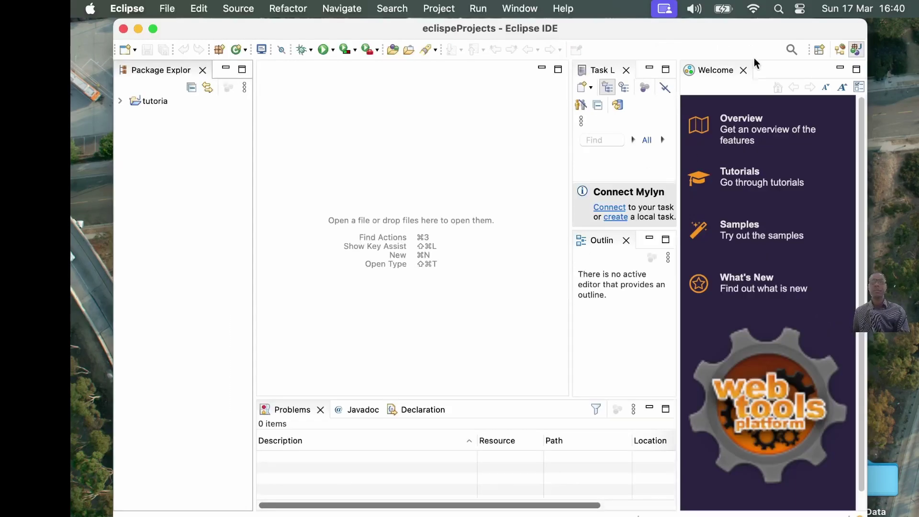
Step: Close the Welcome view and start a new Java class in the tutorial project's src folder
{"action": "left_click", "coordinate": [744, 70]}
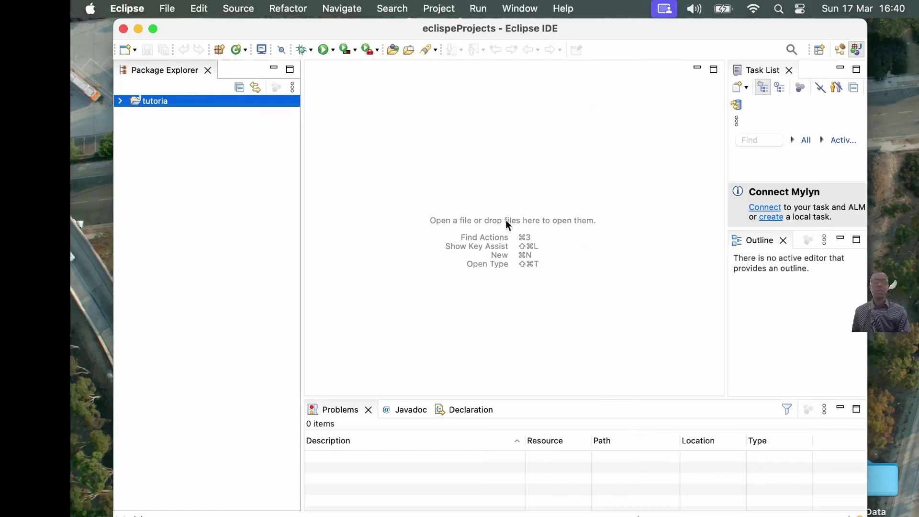
{"action": "left_click", "coordinate": [120, 102]}
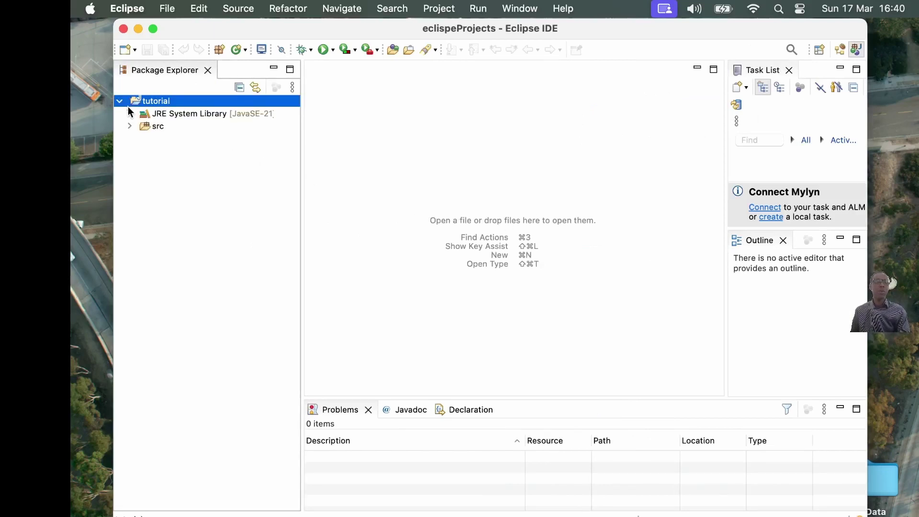
{"action": "left_click", "coordinate": [158, 127]}
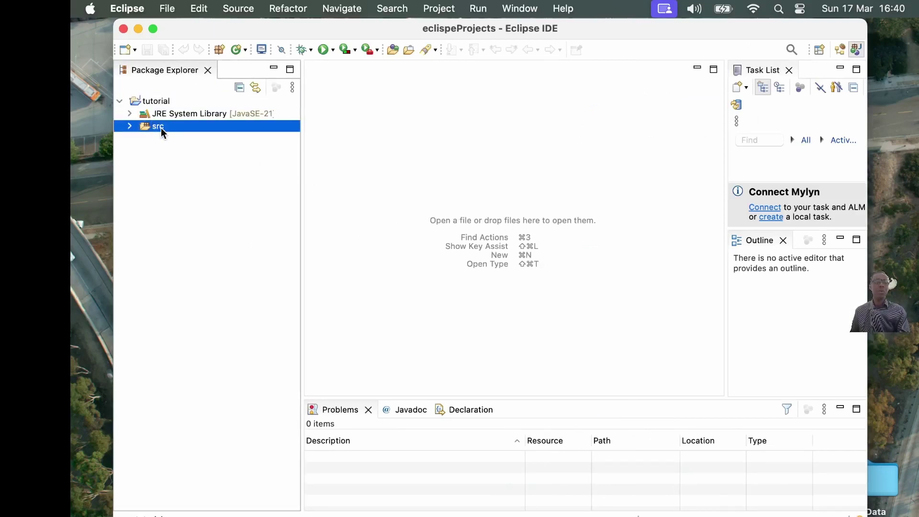
{"action": "right_click", "coordinate": [160, 128]}
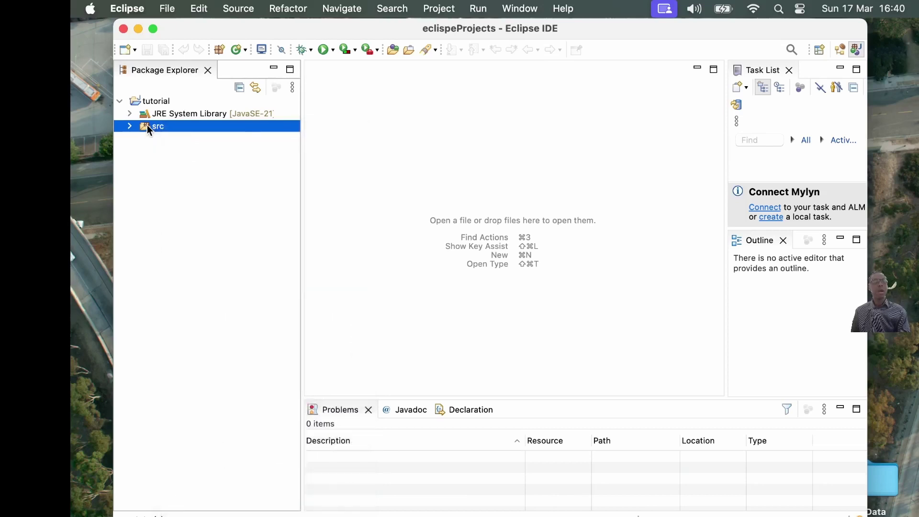
{"action": "right_click", "coordinate": [151, 126]}
{"action": "mouse_move", "coordinate": [185, 133]}
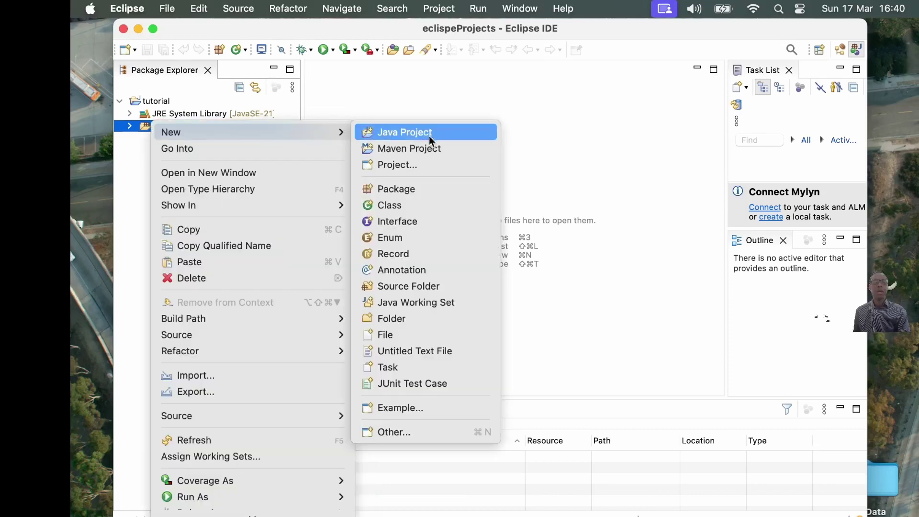
{"action": "left_click", "coordinate": [406, 202]}
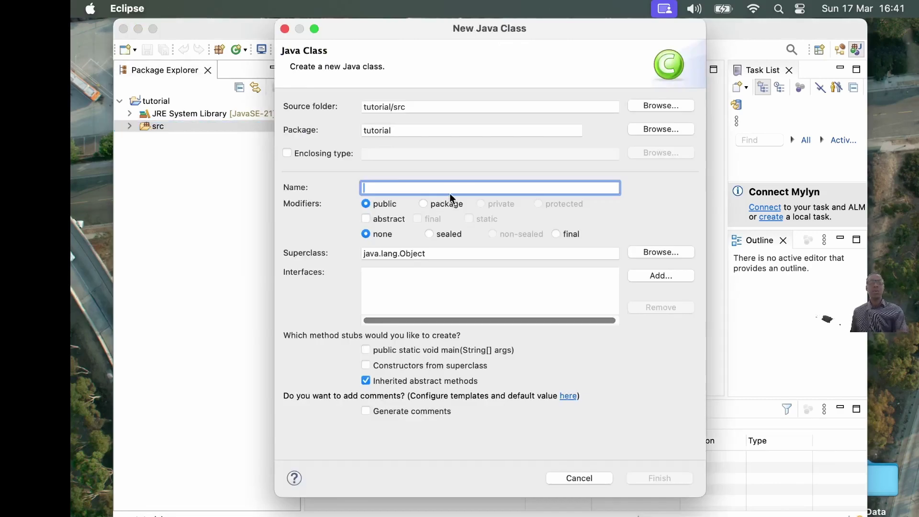
Step: Create the public class HelloWorld in package com.btss, including a public static void main(String[] args) method stub
{"action": "double_click", "coordinate": [400, 130]}
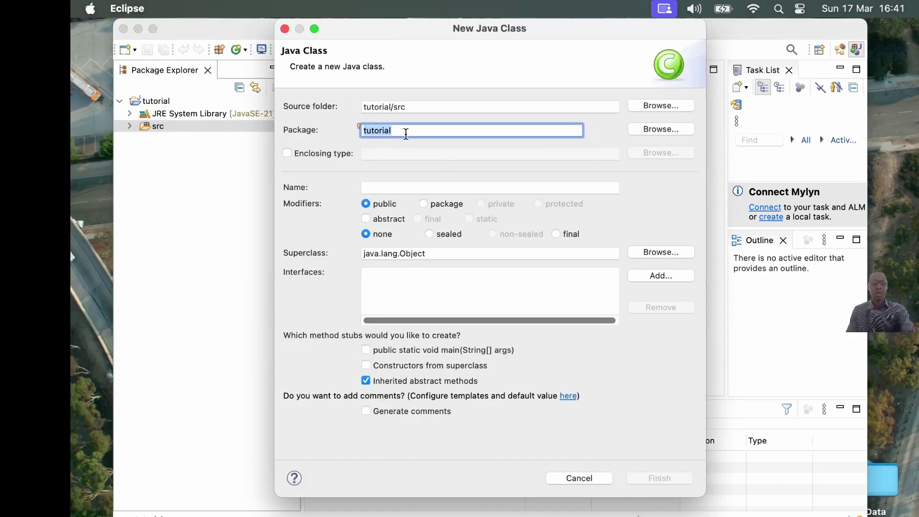
{"action": "type", "text": "com."}
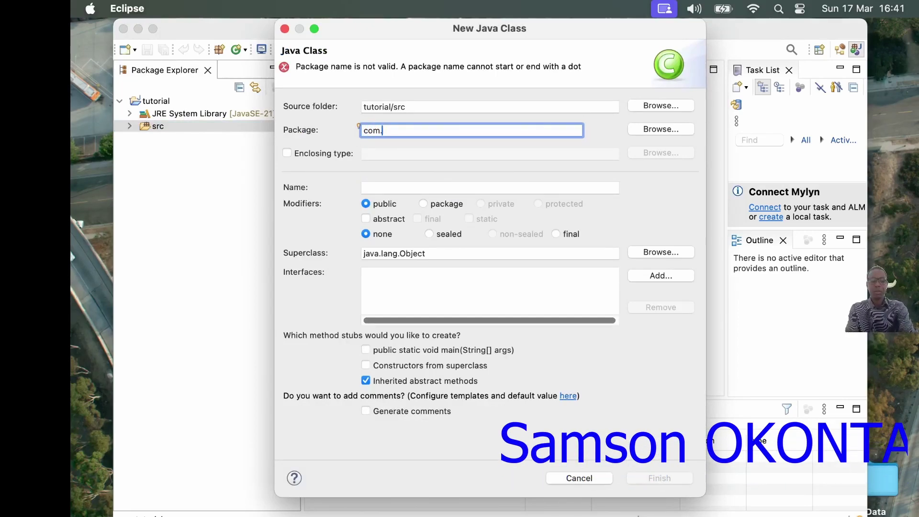
{"action": "type", "text": "btss"}
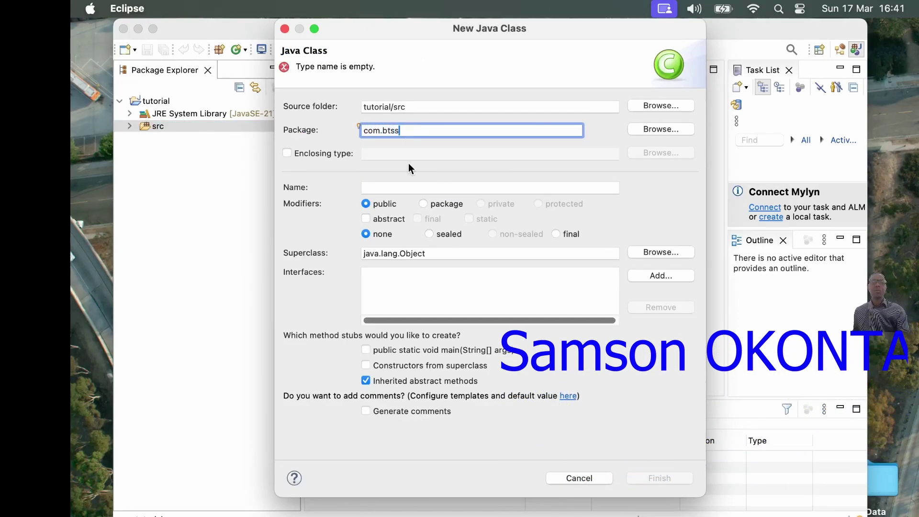
{"action": "left_click", "coordinate": [417, 186]}
{"action": "type", "text": "H"}
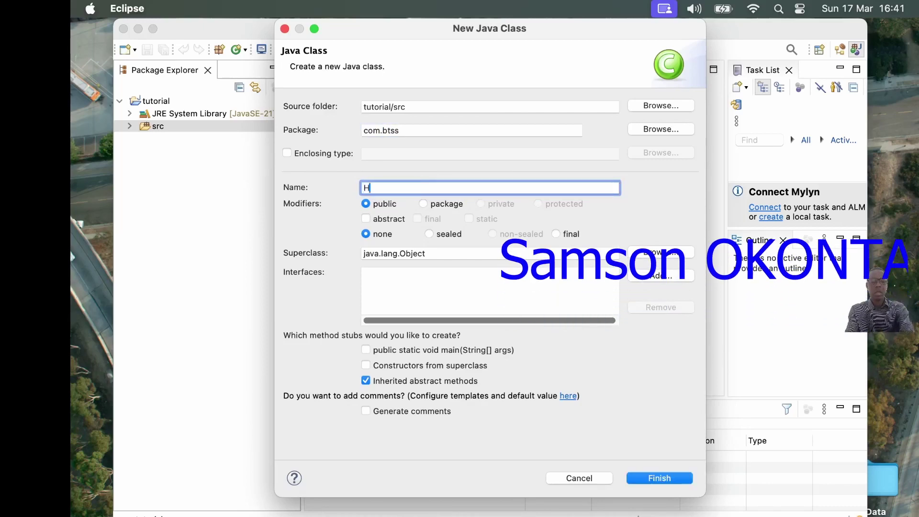
{"action": "type", "text": "ellow"}
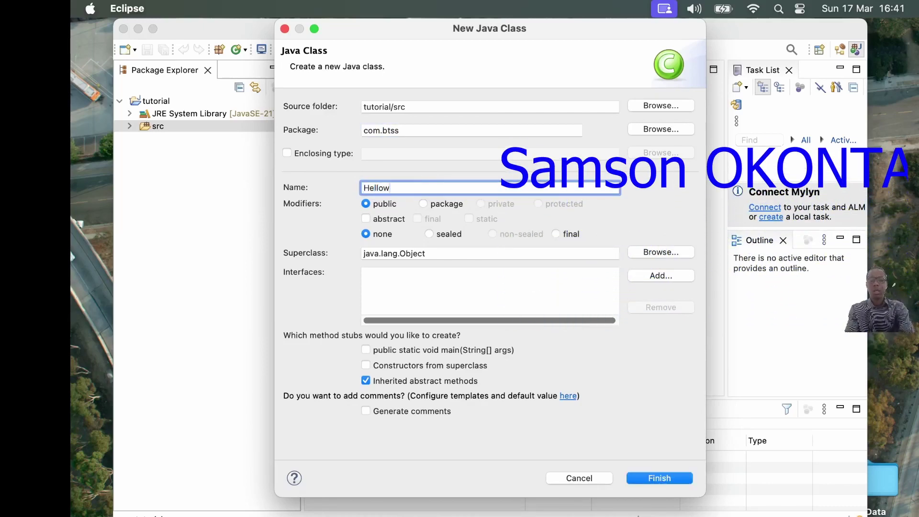
{"action": "key", "text": "BackSpace"}
{"action": "type", "text": "Worl"}
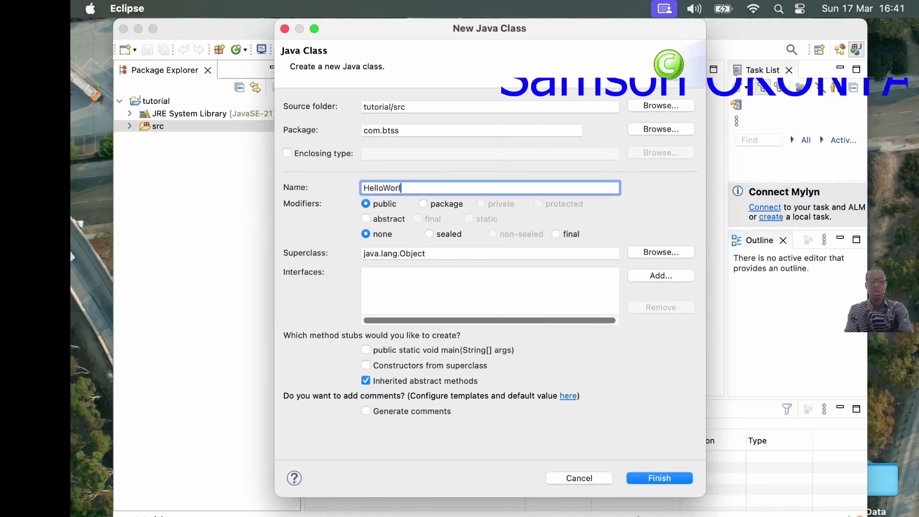
{"action": "type", "text": "d"}
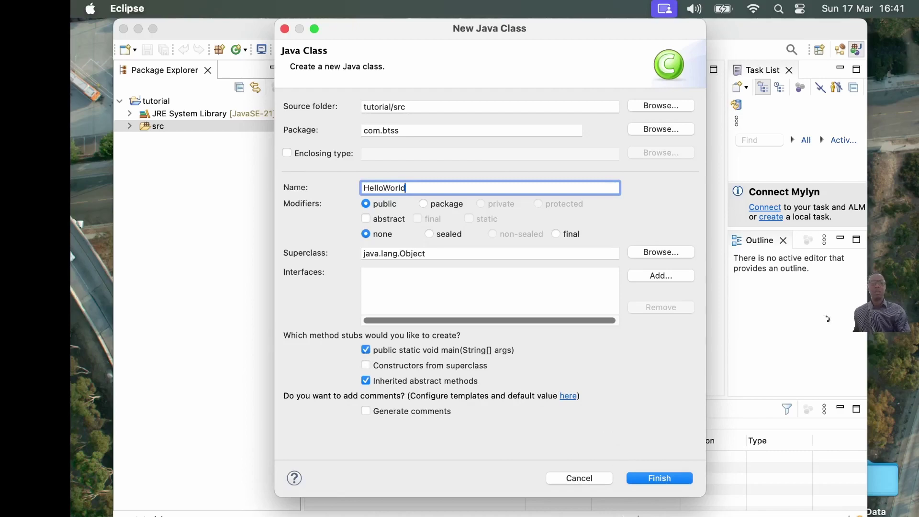
{"action": "left_click", "coordinate": [651, 478]}
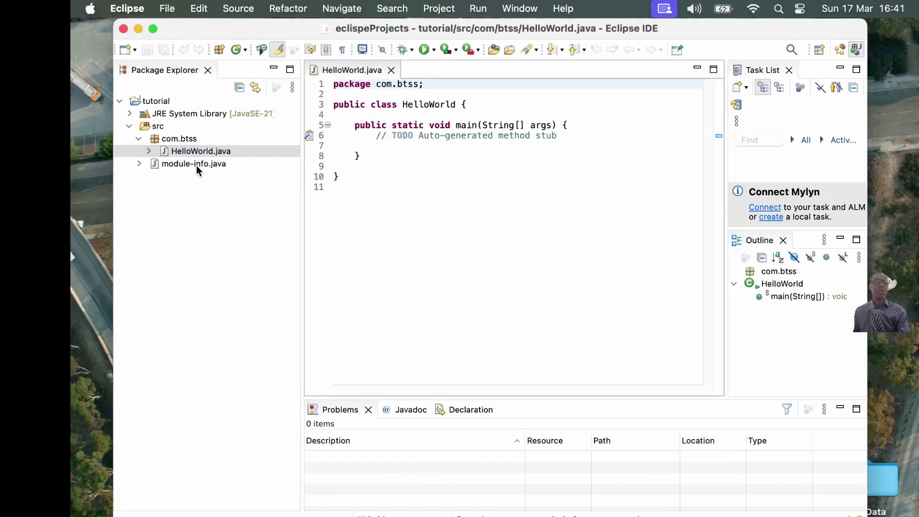
Step: Add System.out.println("Hello World"); below the TODO comment in HelloWorld.java's main method and save the file
{"action": "double_click", "coordinate": [199, 151]}
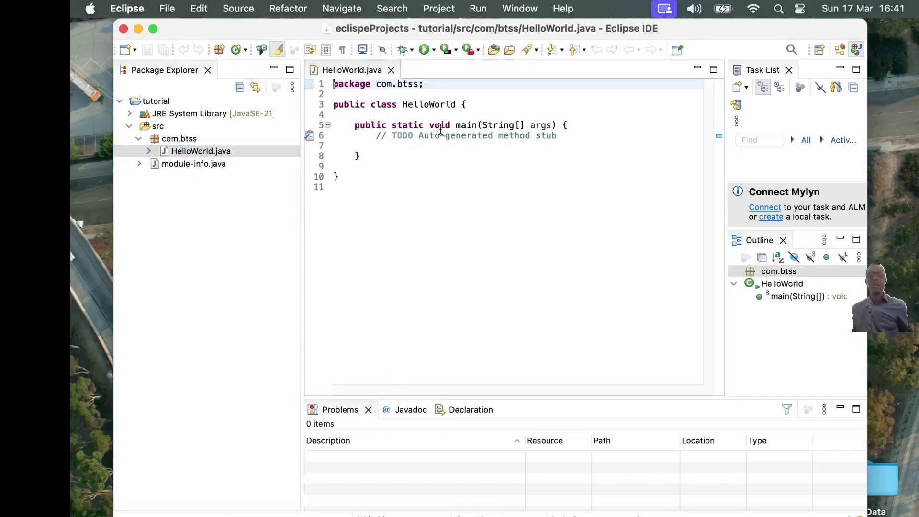
{"action": "left_click", "coordinate": [608, 139]}
{"action": "key", "text": "Return"}
{"action": "type", "text": "Sys"}
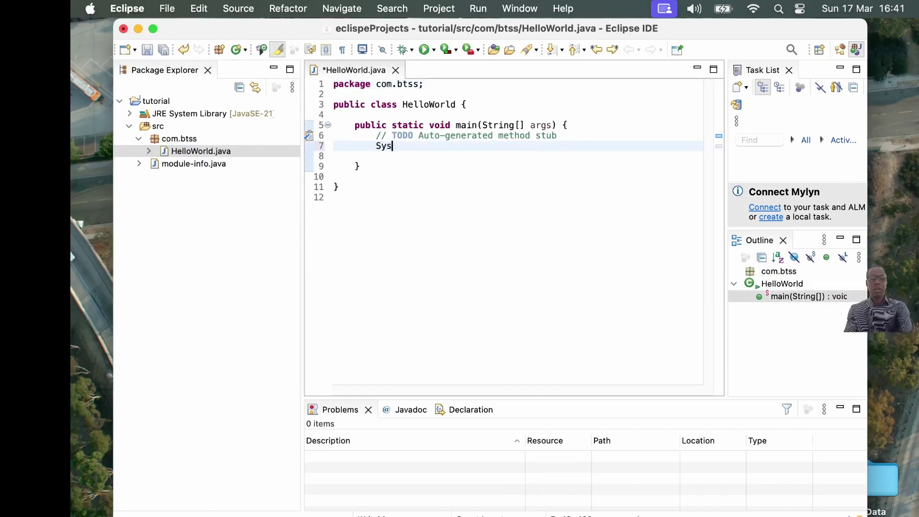
{"action": "type", "text": "tem.out.pr"}
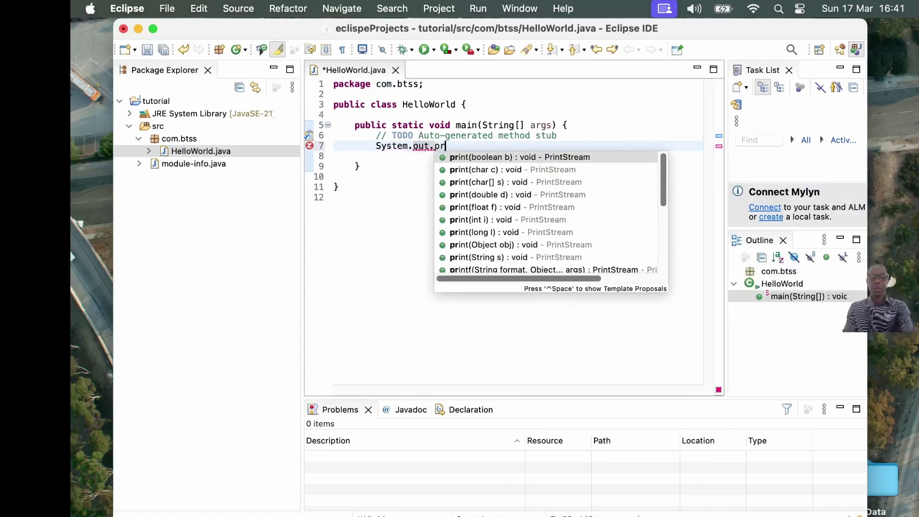
{"action": "type", "text": "intl"}
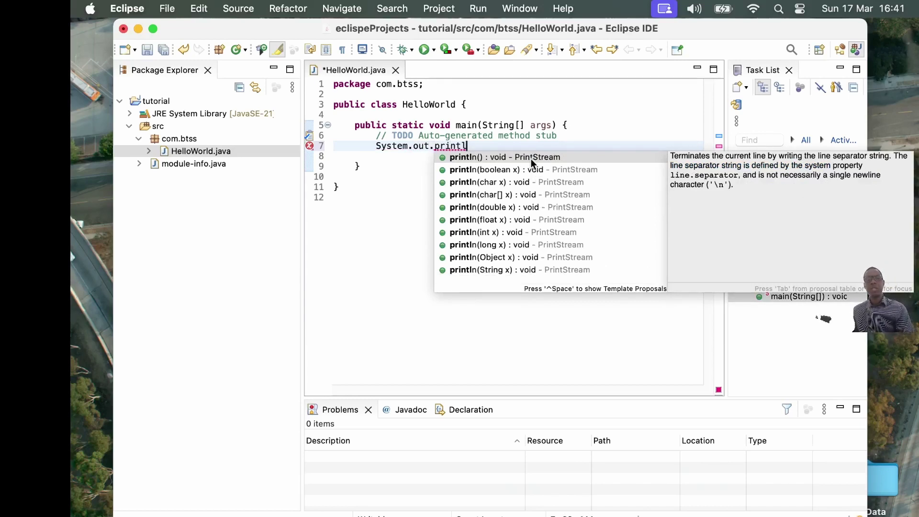
{"action": "key", "text": "Return"}
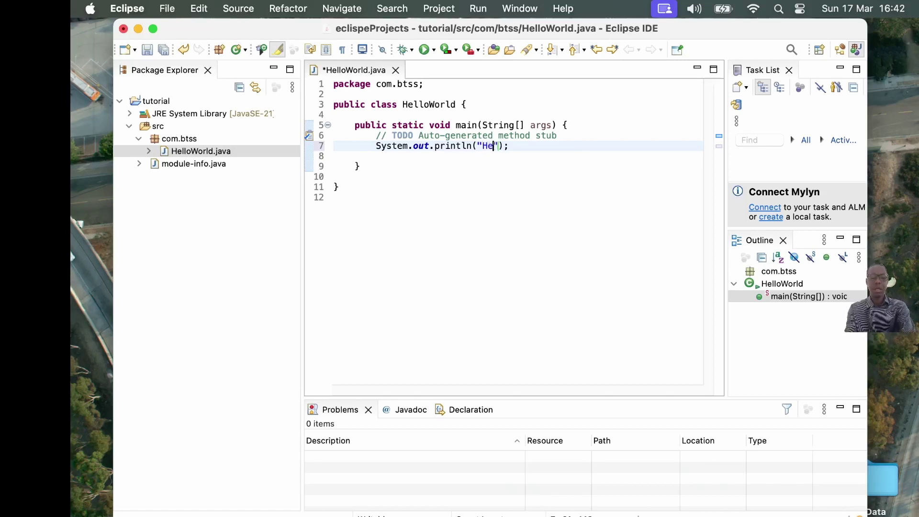
{"action": "type", "text": "low"}
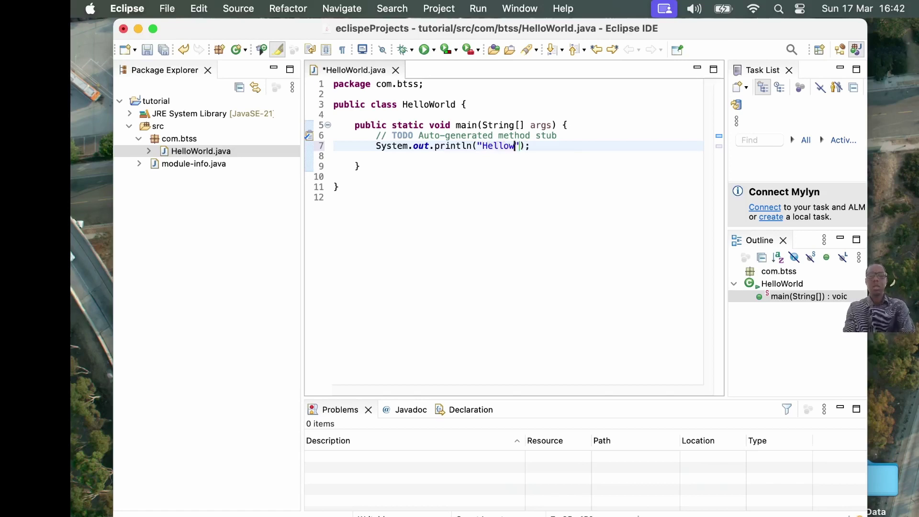
{"action": "type", "text": "World"}
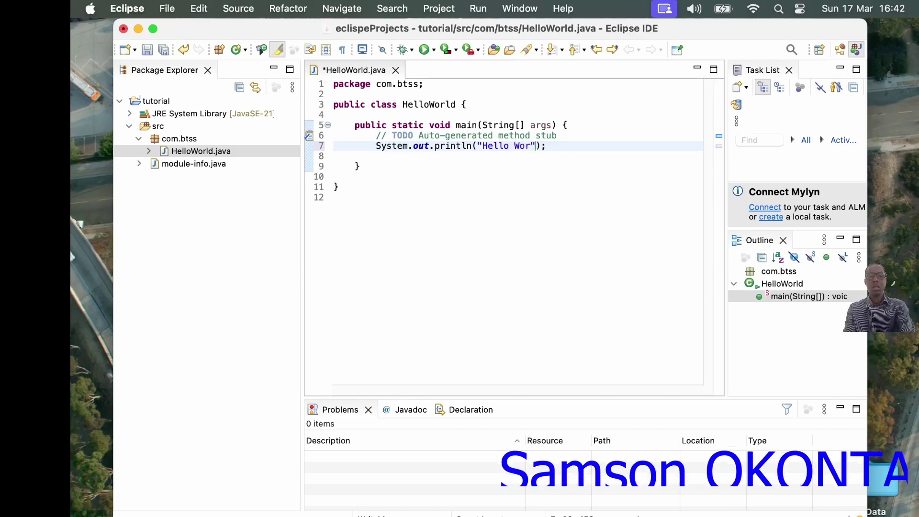
{"action": "key", "text": "Right"}
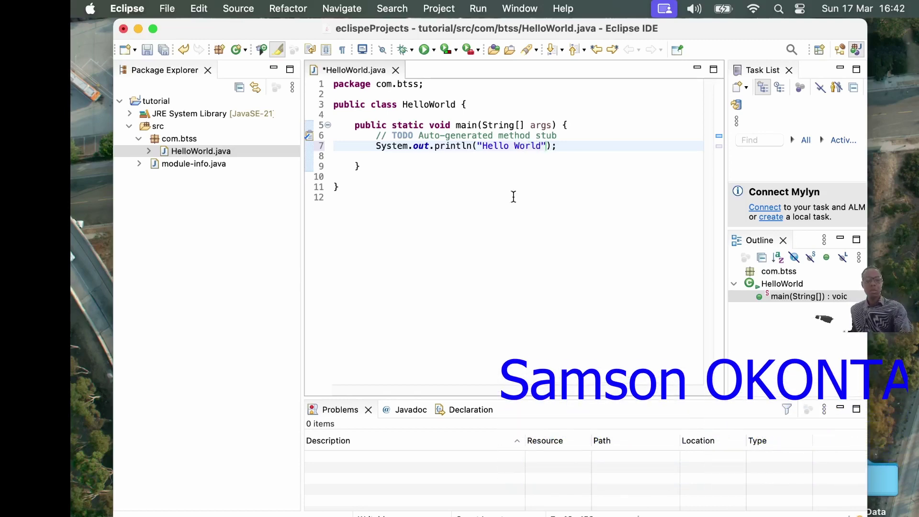
{"action": "key", "text": "super+s"}
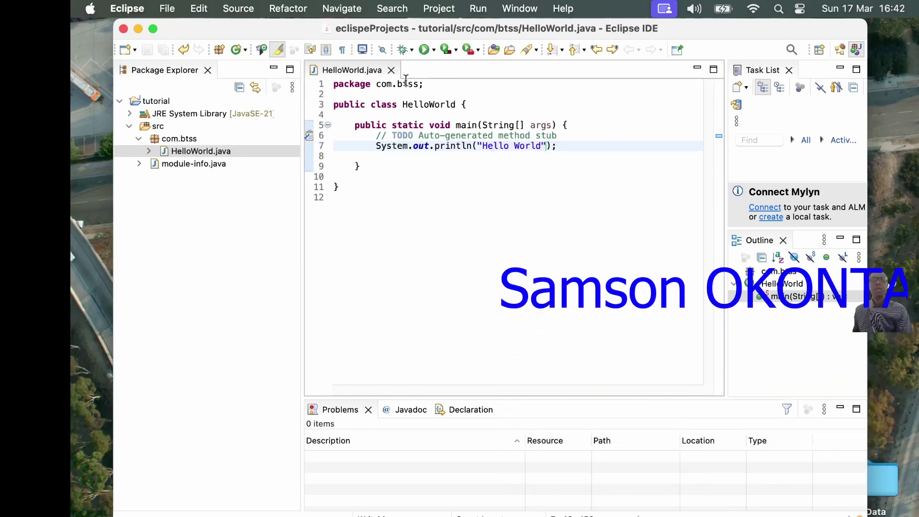
Step: Run HelloWorld as a Java application and highlight its printed text in the console
{"action": "key", "text": "Left"}
{"action": "right_click", "coordinate": [458, 180]}
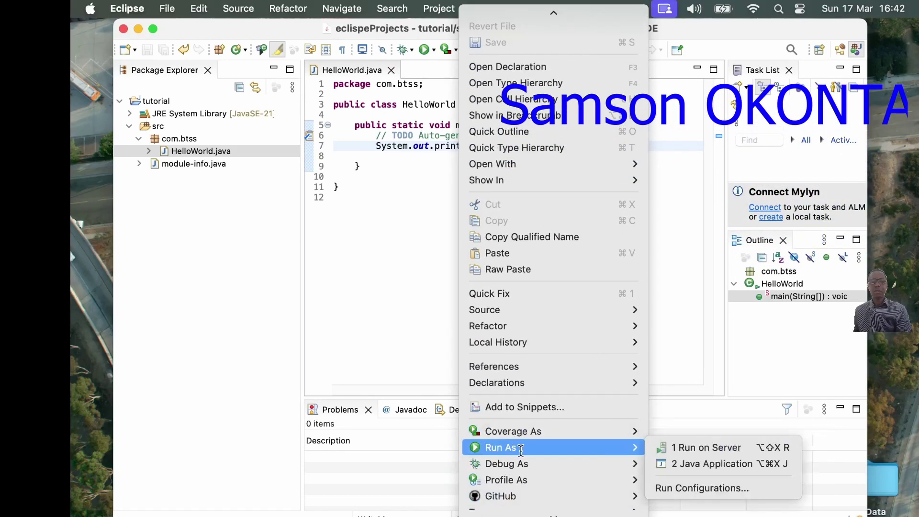
{"action": "mouse_move", "coordinate": [594, 454]}
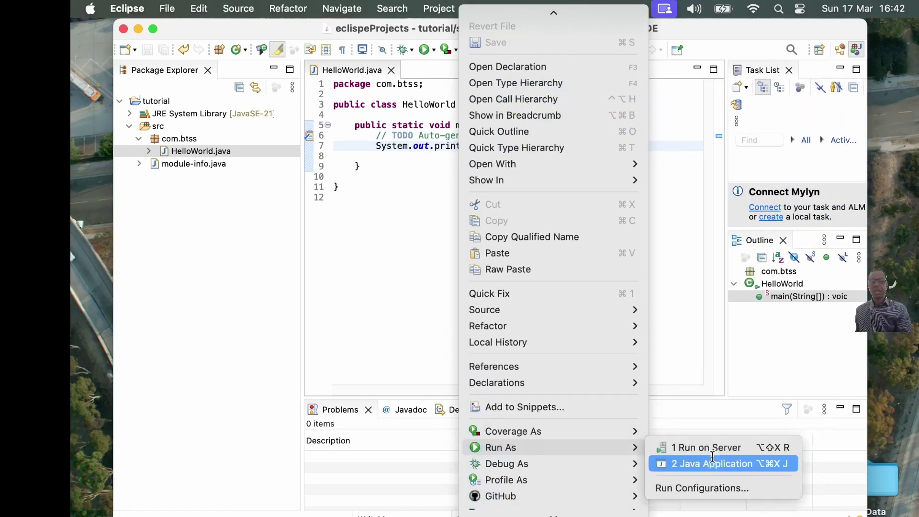
{"action": "left_click", "coordinate": [686, 464]}
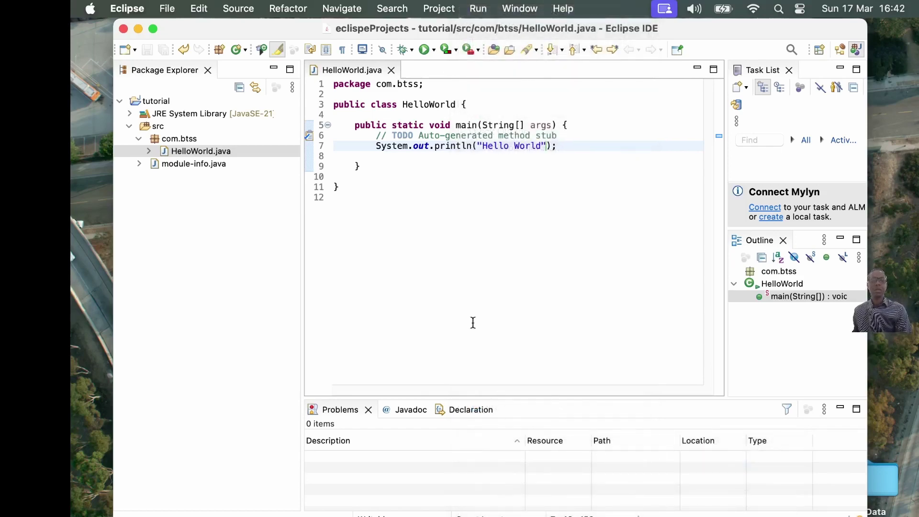
{"action": "left_click_drag", "start_coordinate": [370, 434], "coordinate": [306, 435]}
Step: Replace World in the println text with a person's first name, save and rerun the program, and highlight its console output
{"action": "left_click", "coordinate": [540, 147]}
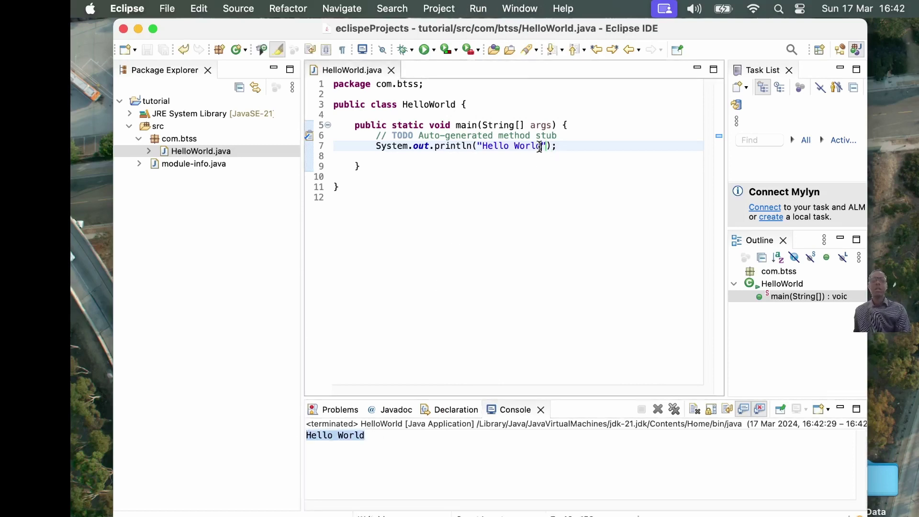
{"action": "double_click", "coordinate": [535, 146]}
{"action": "type", "text": "Samson"}
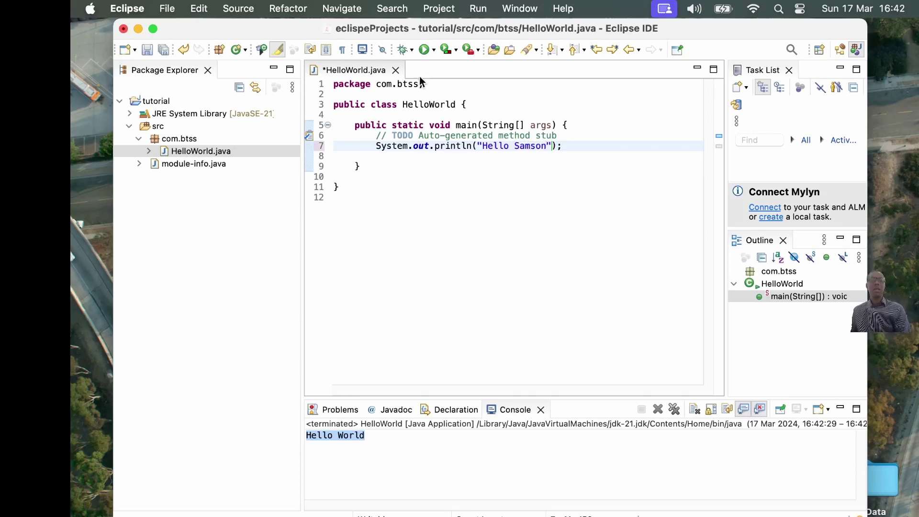
{"action": "left_click", "coordinate": [425, 49]}
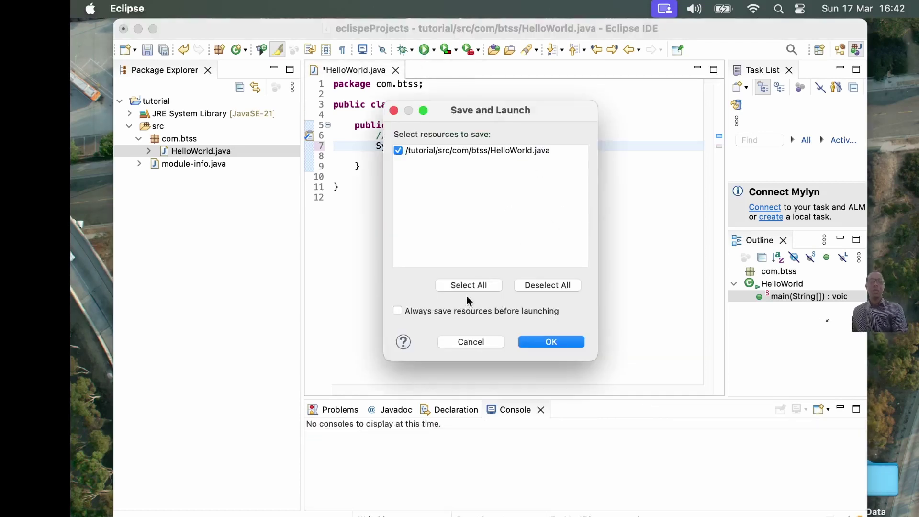
{"action": "left_click", "coordinate": [560, 340]}
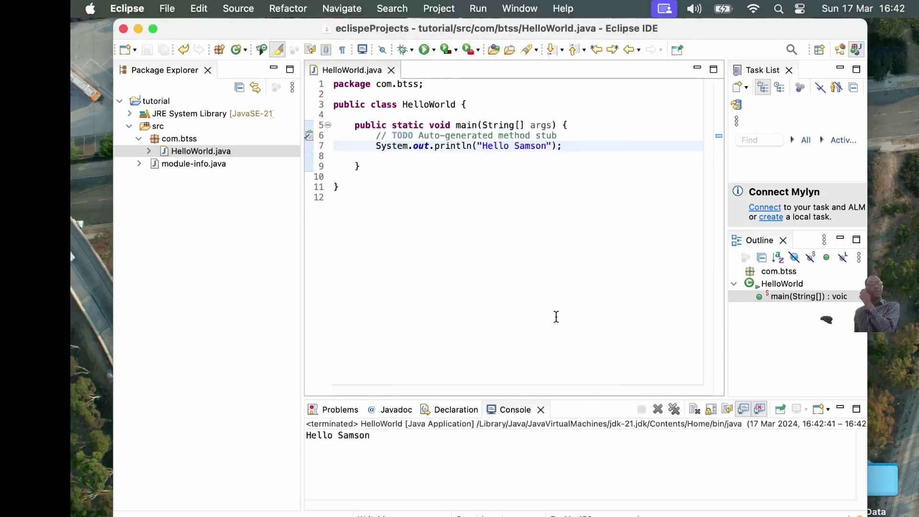
{"action": "left_click_drag", "start_coordinate": [402, 435], "coordinate": [270, 440]}
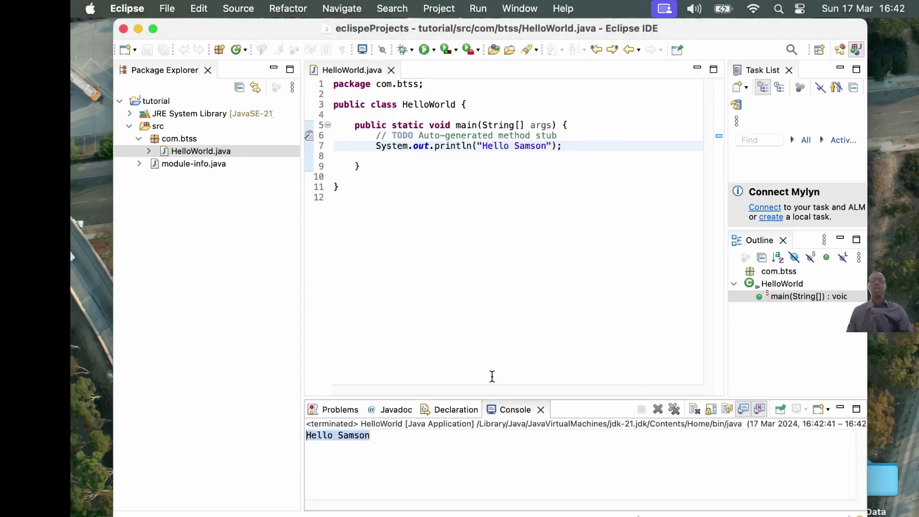